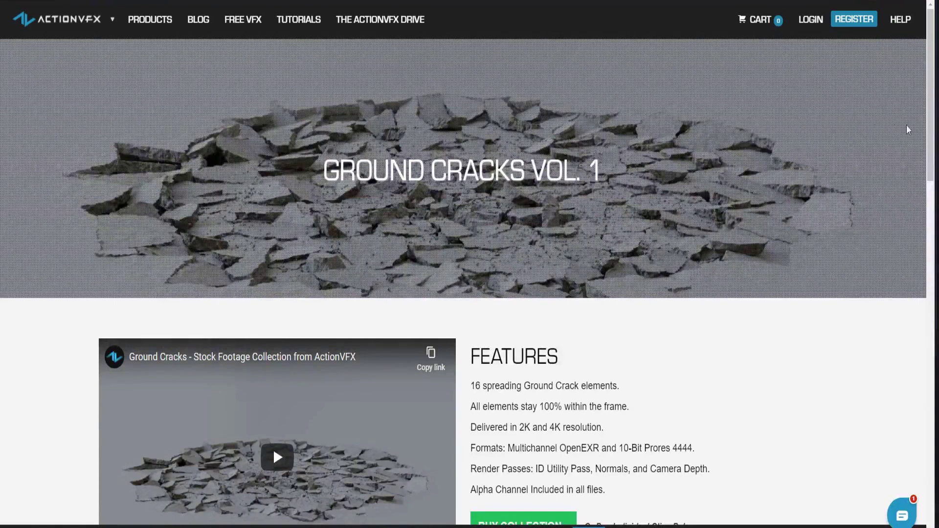
Scroll to the Ground Cracks Vol. 1 clip grid and open the Ground Crack 4A preview
{"action": "scroll", "coordinate": [930, 133], "scroll_direction": "down", "scroll_amount": 3}
{"action": "left_click_drag", "start_coordinate": [930, 133], "coordinate": [910, 321]}
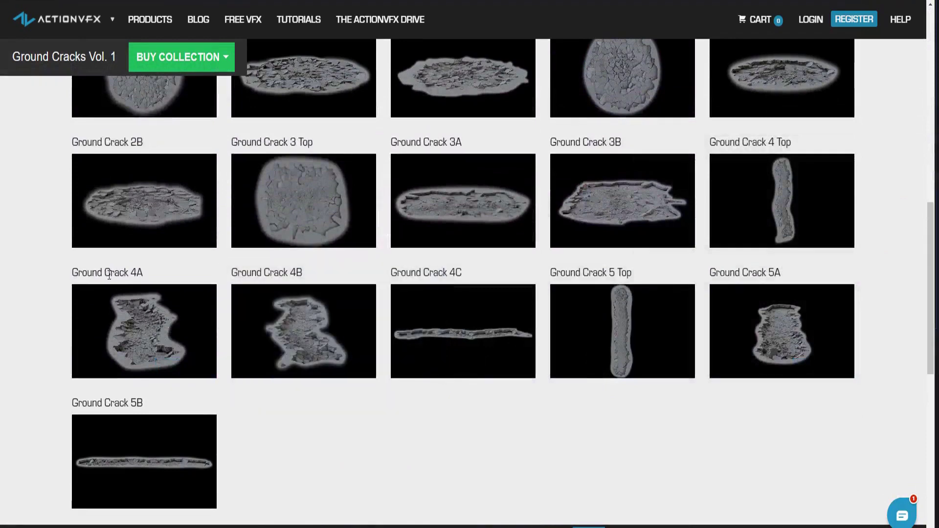
{"action": "left_click", "coordinate": [138, 317]}
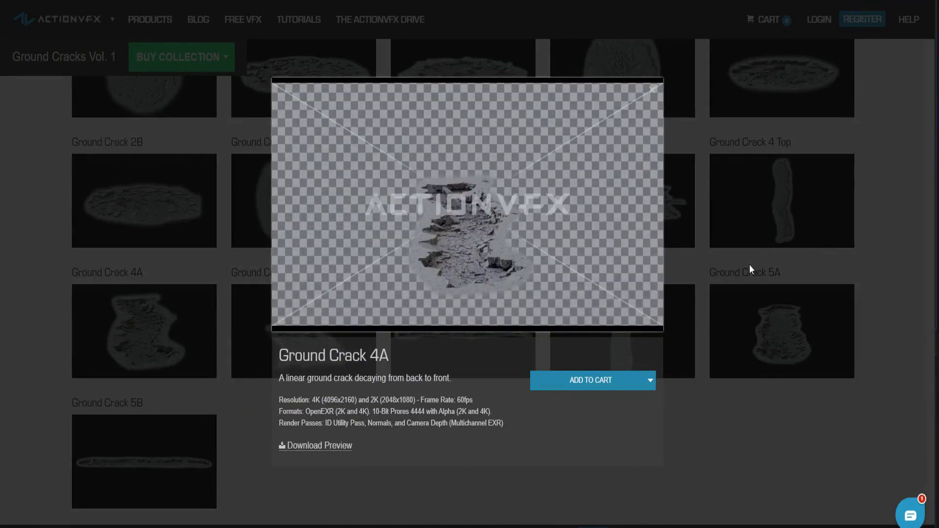
Check Ground Crack 4A's purchase options, $10.00 for 2K and $15.00 for 4K Pro, then dismiss the preview
{"action": "mouse_move", "coordinate": [600, 242]}
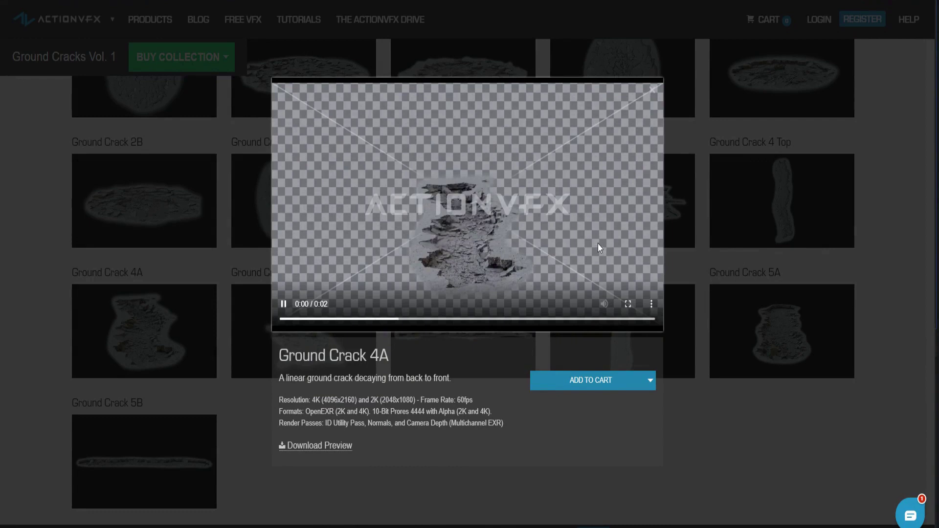
{"action": "left_click", "coordinate": [593, 386]}
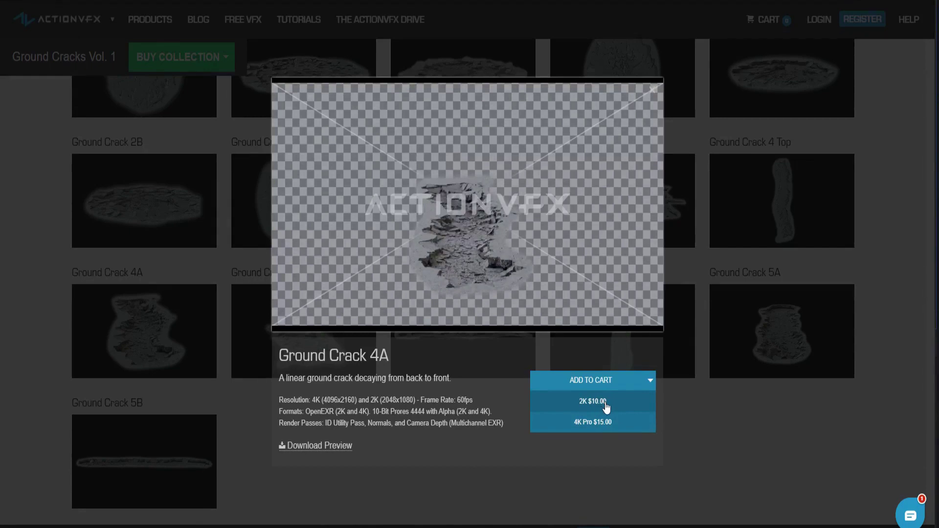
{"action": "left_click", "coordinate": [884, 206]}
View the collection prices, $50.00 for 2K and $75.00 for 4K Pro, then scroll back to the banner
{"action": "scroll", "coordinate": [861, 205], "scroll_direction": "up", "scroll_amount": 5}
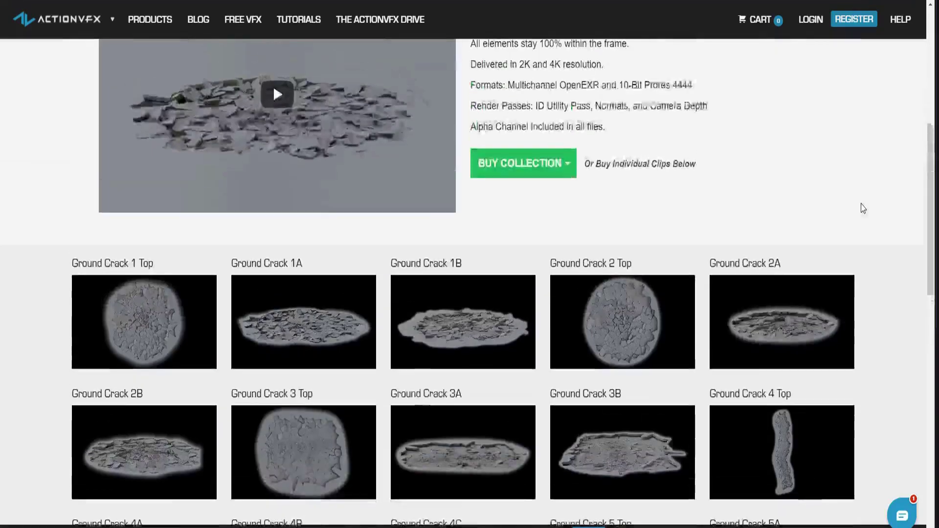
{"action": "left_click", "coordinate": [523, 205]}
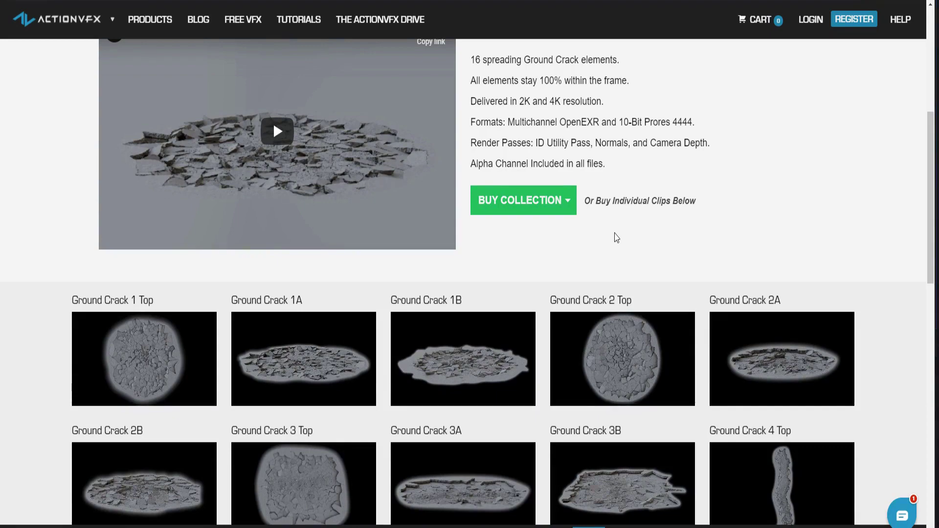
{"action": "scroll", "coordinate": [616, 239], "scroll_direction": "up", "scroll_amount": 6}
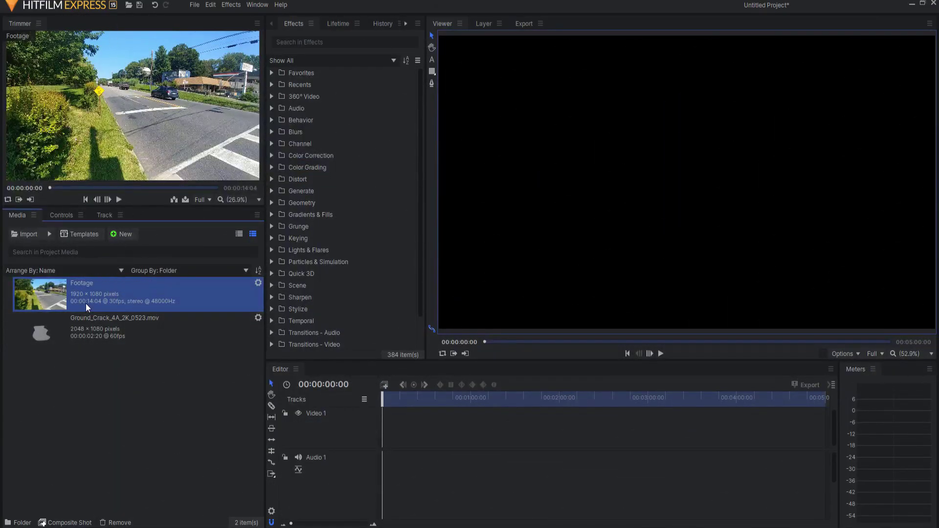
Play the street Footage clip, stop at 00:00:08:00, and make a composite shot from it
{"action": "left_click", "coordinate": [118, 200]}
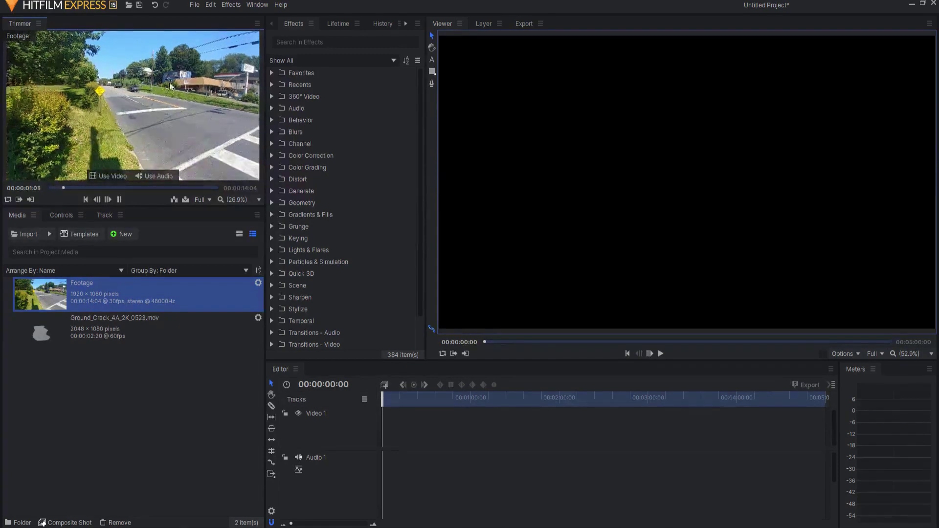
{"action": "left_click", "coordinate": [120, 199]}
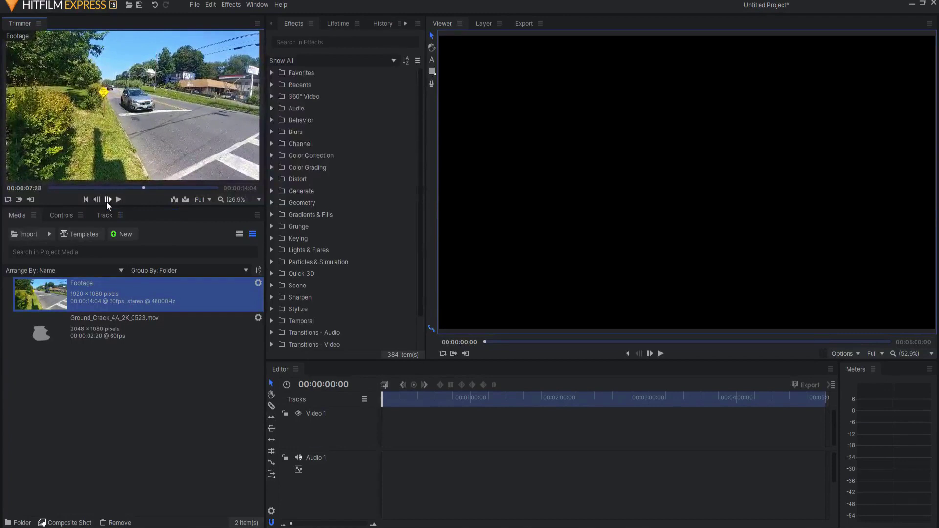
{"action": "left_click", "coordinate": [107, 199]}
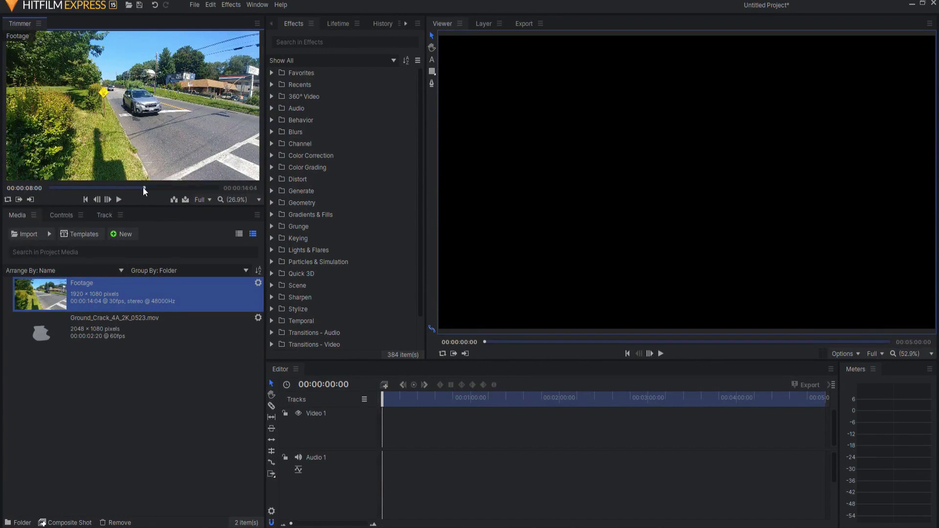
{"action": "left_click_drag", "start_coordinate": [108, 117], "coordinate": [73, 523]}
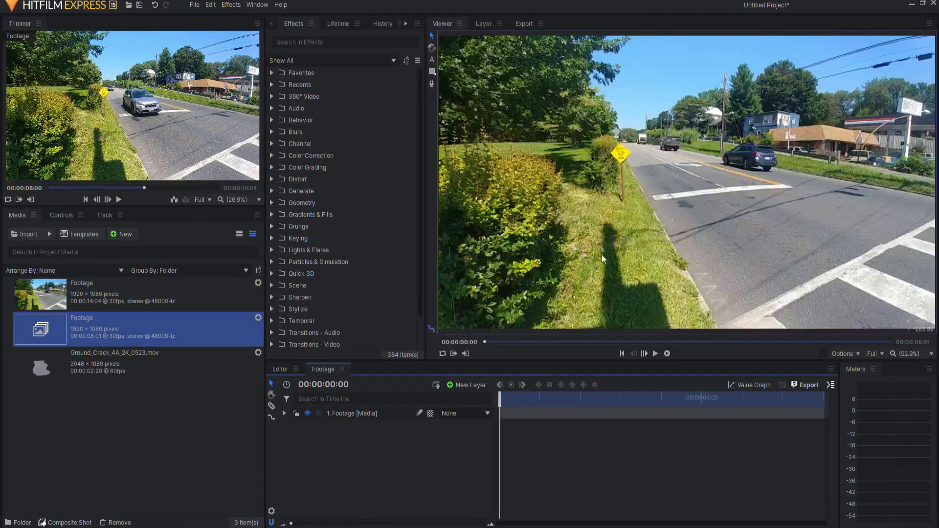
Scrub the new Footage composite and preview the Ground_Crack_4A clip
{"action": "left_click_drag", "start_coordinate": [498, 401], "coordinate": [475, 398]}
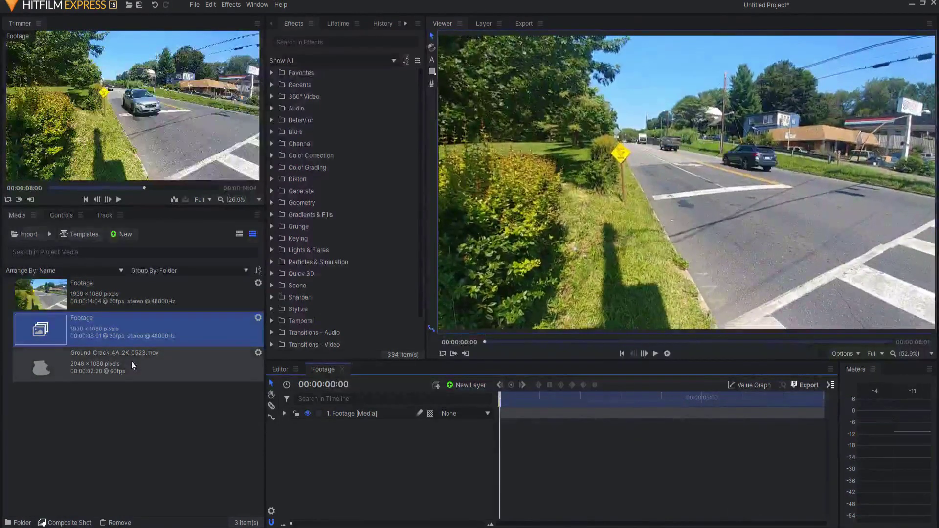
{"action": "left_click", "coordinate": [78, 367]}
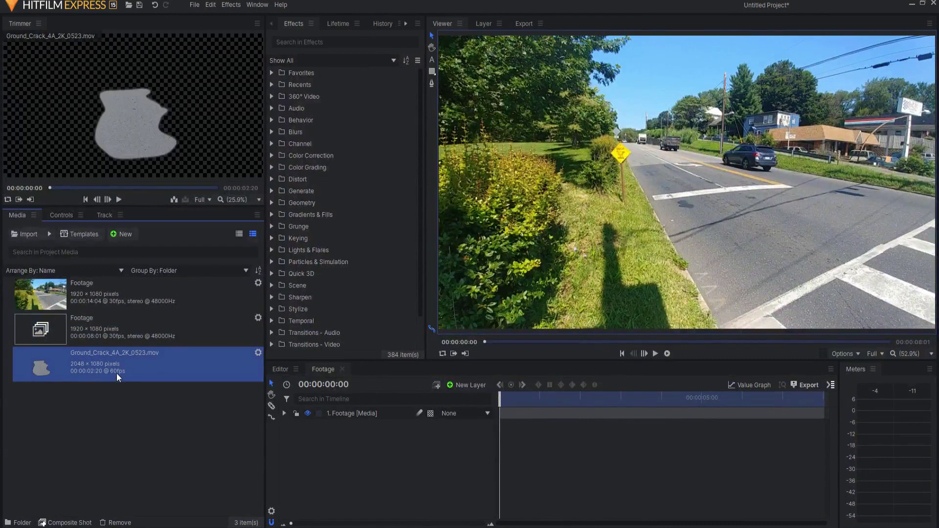
{"action": "left_click", "coordinate": [119, 199]}
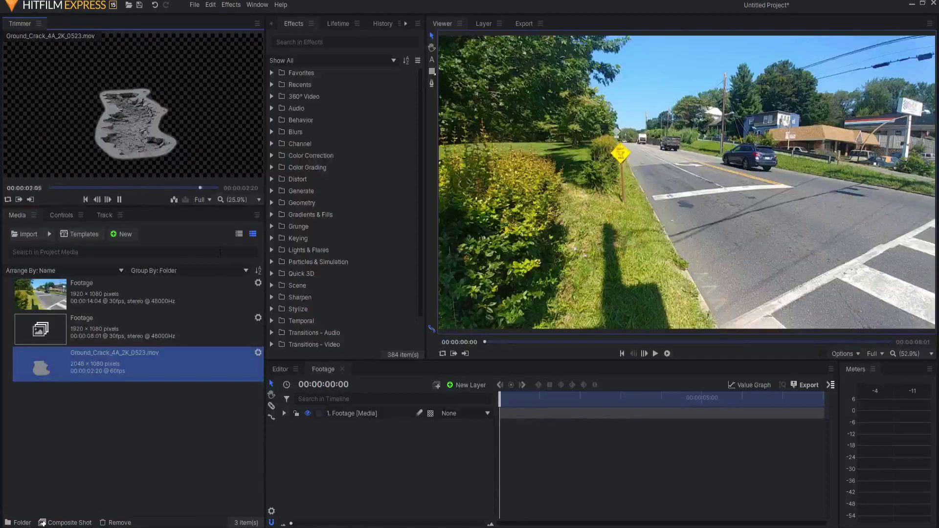
Trial the ground-crack layer over the road, delete it, and open the clip's media properties
{"action": "left_click_drag", "start_coordinate": [101, 355], "coordinate": [357, 409]}
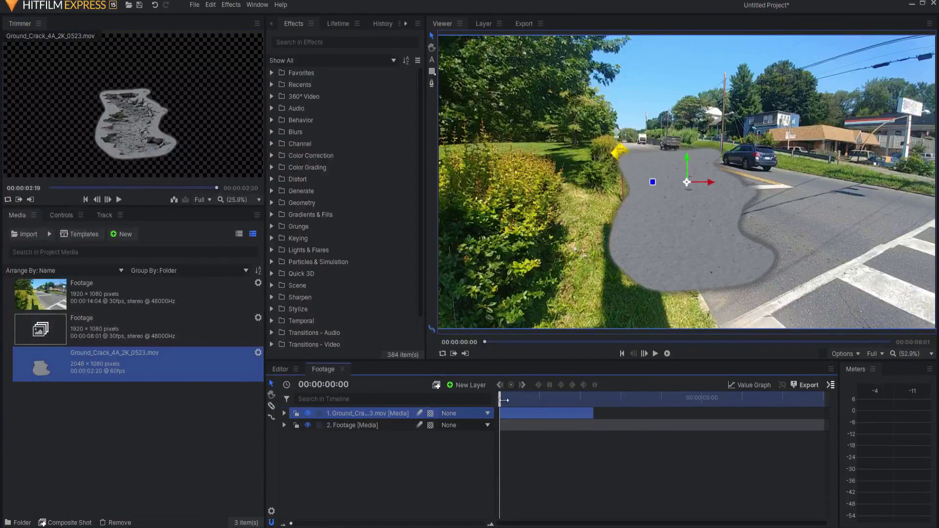
{"action": "left_click_drag", "start_coordinate": [504, 401], "coordinate": [576, 394]}
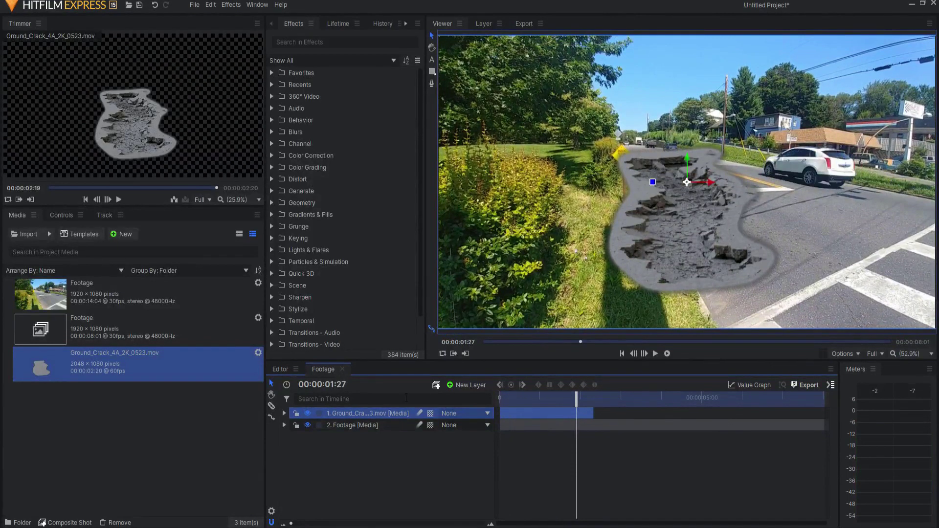
{"action": "key", "text": "Delete"}
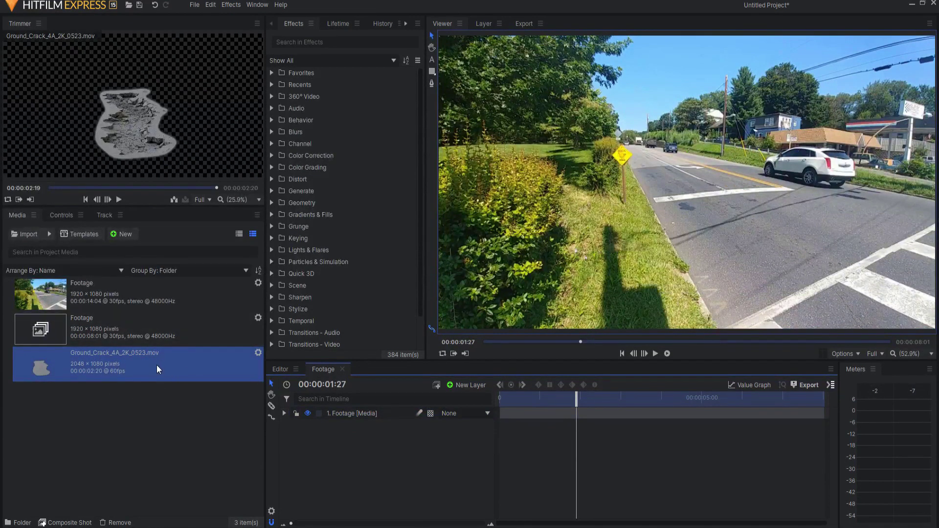
{"action": "left_click", "coordinate": [258, 353]}
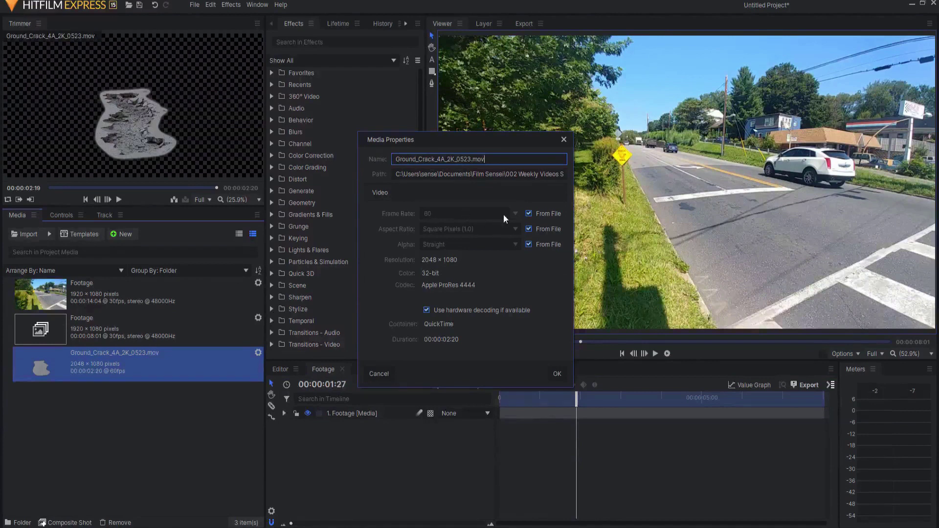
Override Ground_Crack_4A_2K_0523.mov's frame rate from 60 to 30 fps, making it 00:00:04:20 long
{"action": "left_click", "coordinate": [529, 214]}
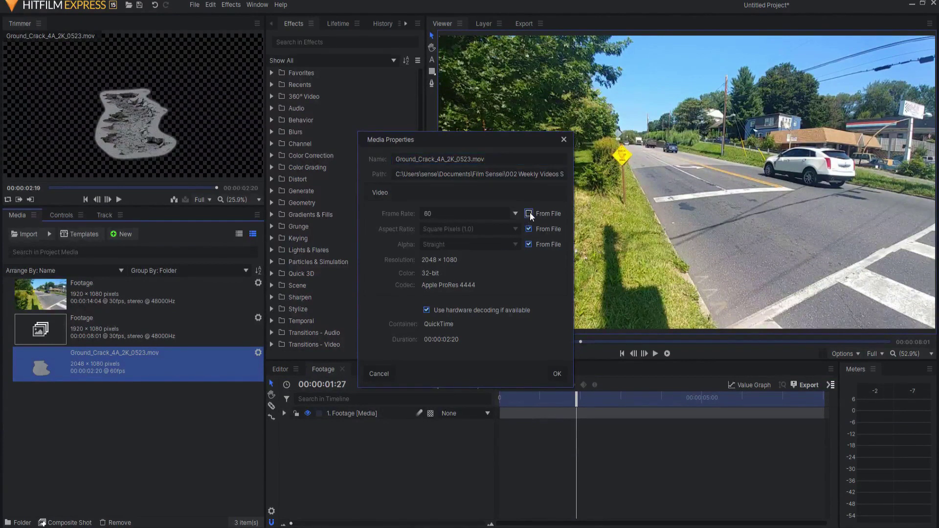
{"action": "double_click", "coordinate": [441, 214]}
{"action": "left_click", "coordinate": [556, 373]}
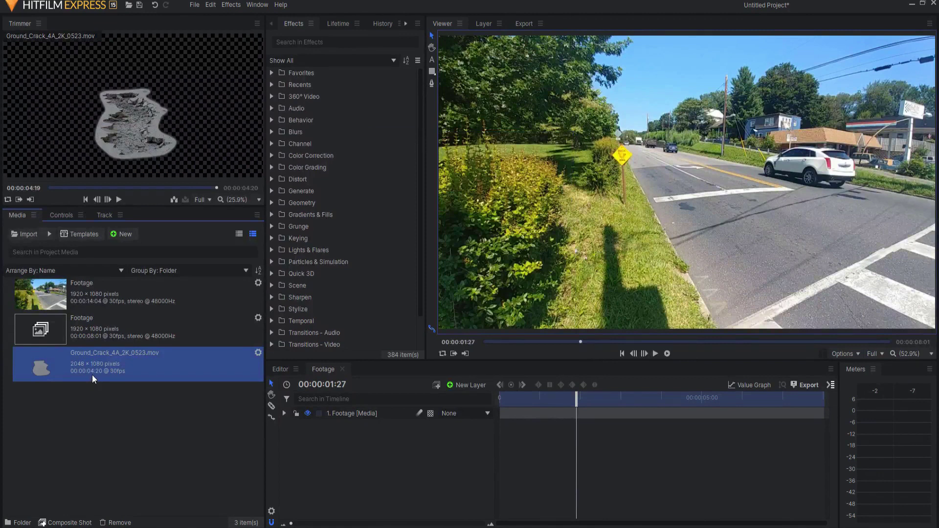
Add the 30 fps crack clip to the composite and move it right onto the road
{"action": "left_click_drag", "start_coordinate": [71, 360], "coordinate": [357, 409]}
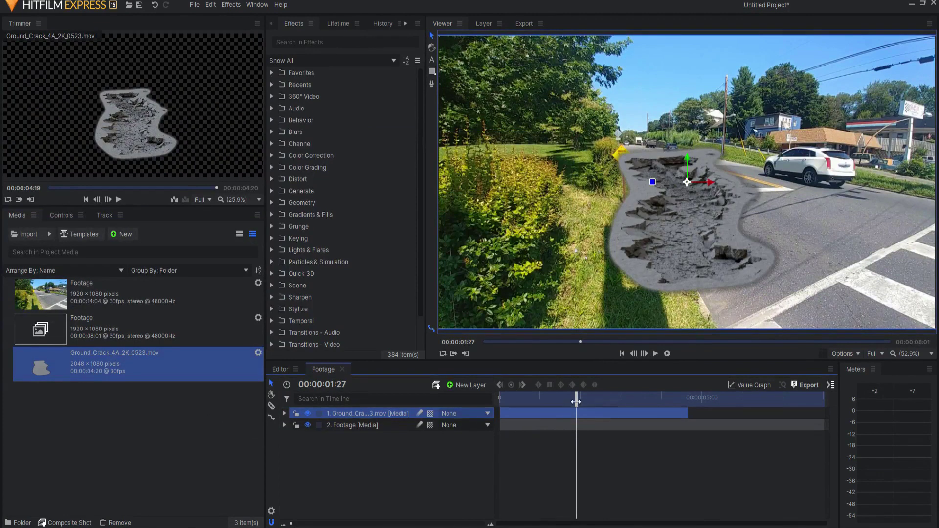
{"action": "key", "text": "space"}
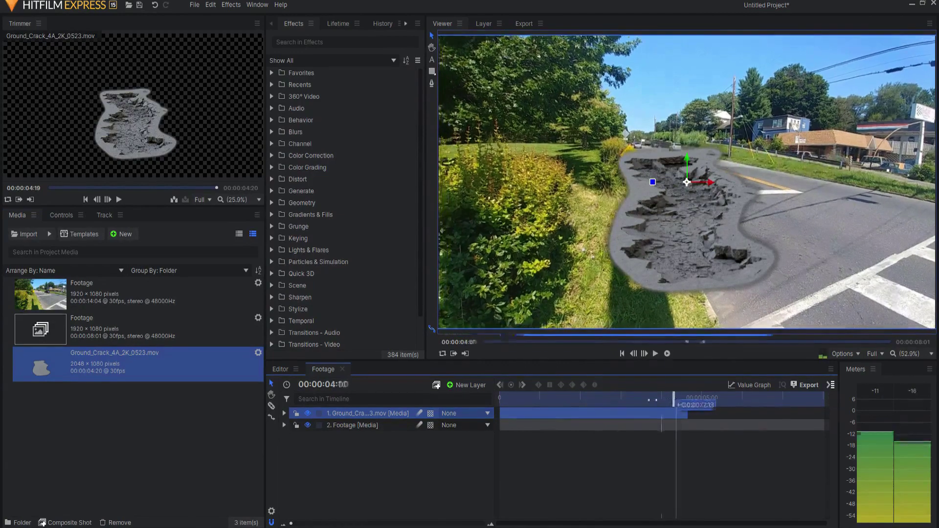
{"action": "left_click", "coordinate": [538, 405]}
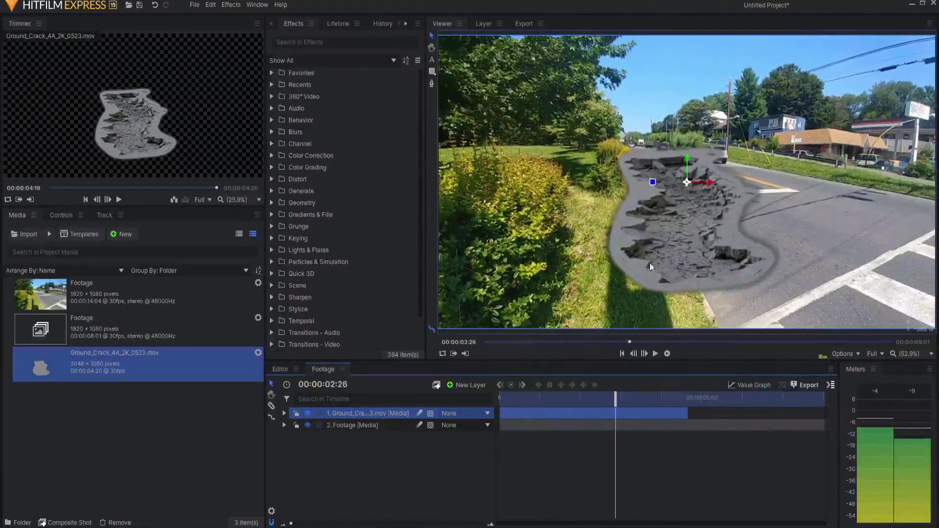
{"action": "left_click_drag", "start_coordinate": [688, 181], "coordinate": [766, 215]}
Scale the crack layer to 55% and position it at 353.4, -136.1
{"action": "left_click", "coordinate": [284, 414]}
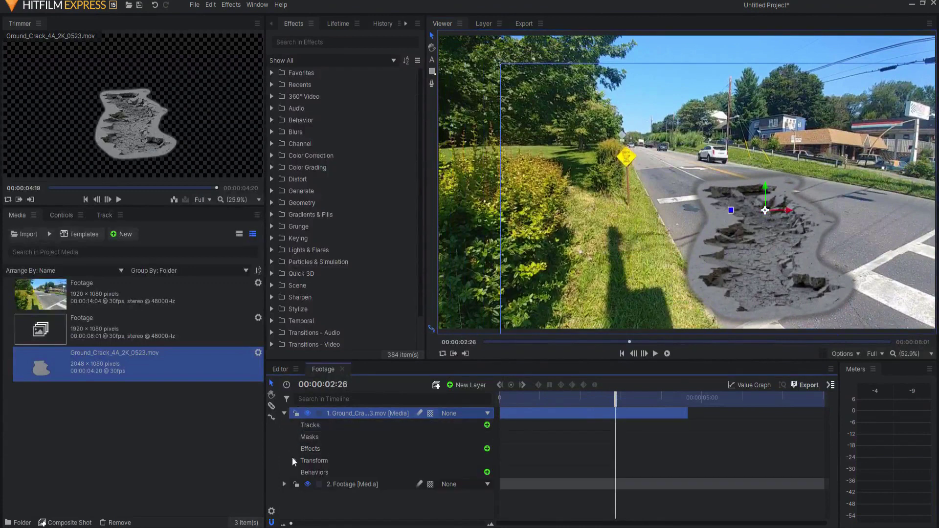
{"action": "left_click", "coordinate": [293, 461]}
{"action": "left_click_drag", "start_coordinate": [453, 508], "coordinate": [430, 508]}
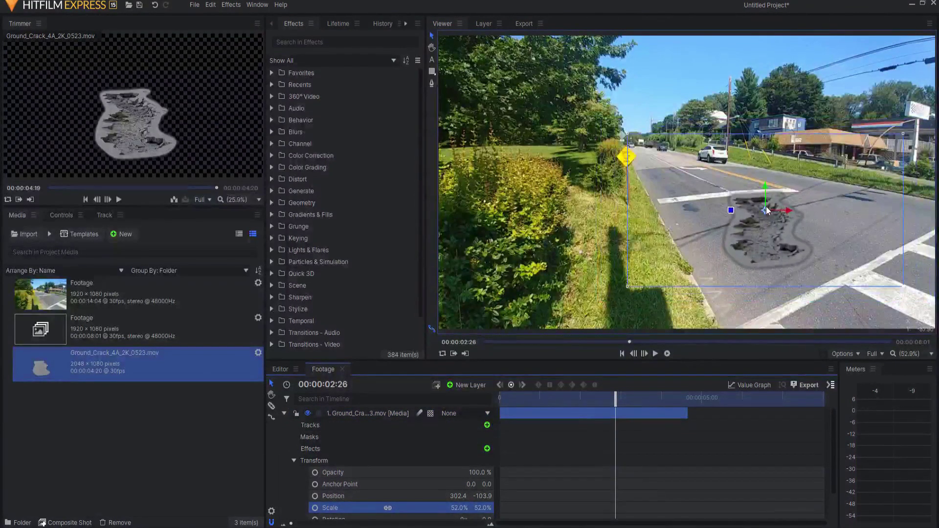
{"action": "left_click_drag", "start_coordinate": [766, 207], "coordinate": [778, 218]}
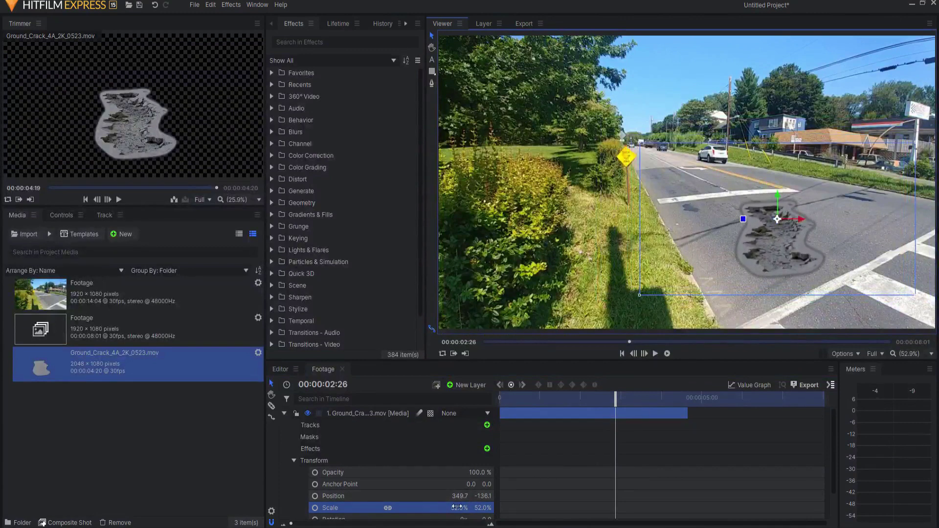
{"action": "left_click_drag", "start_coordinate": [713, 295], "coordinate": [714, 293]}
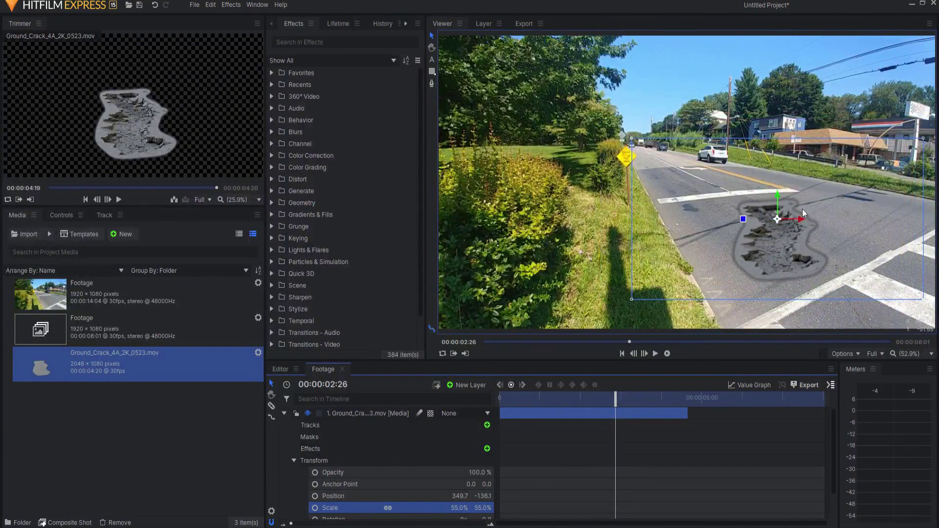
{"action": "left_click_drag", "start_coordinate": [800, 219], "coordinate": [802, 219]}
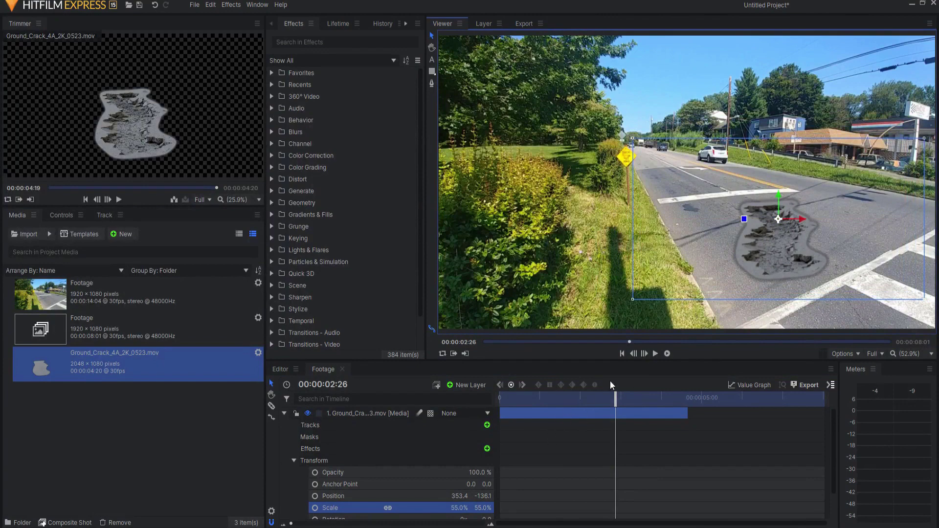
Replay the composite from the start to review the crack, then collapse its properties
{"action": "left_click", "coordinate": [623, 353]}
{"action": "left_click", "coordinate": [655, 353]}
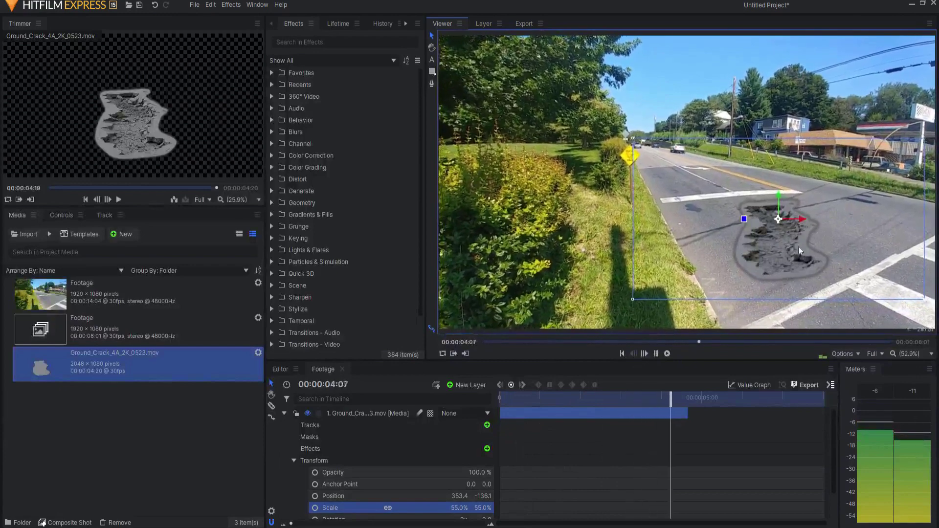
{"action": "left_click_drag", "start_coordinate": [704, 397], "coordinate": [621, 397]}
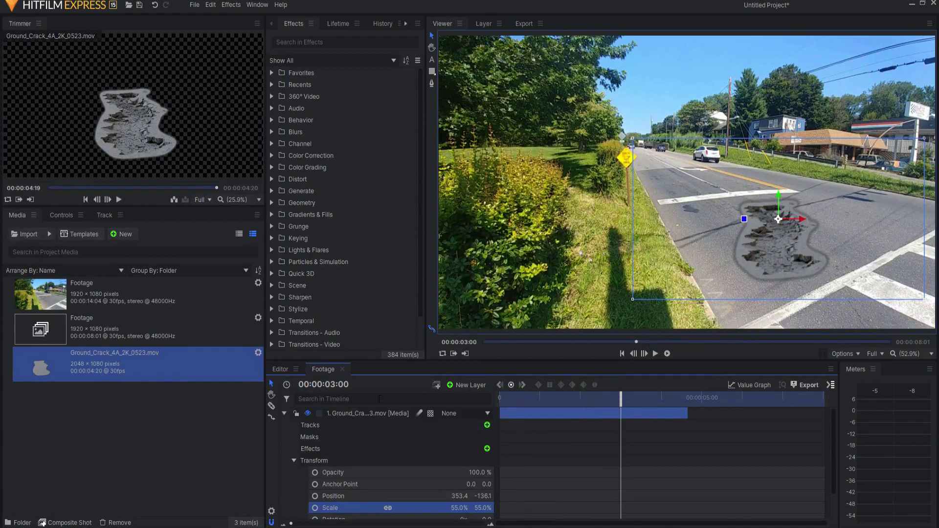
{"action": "left_click", "coordinate": [284, 413]}
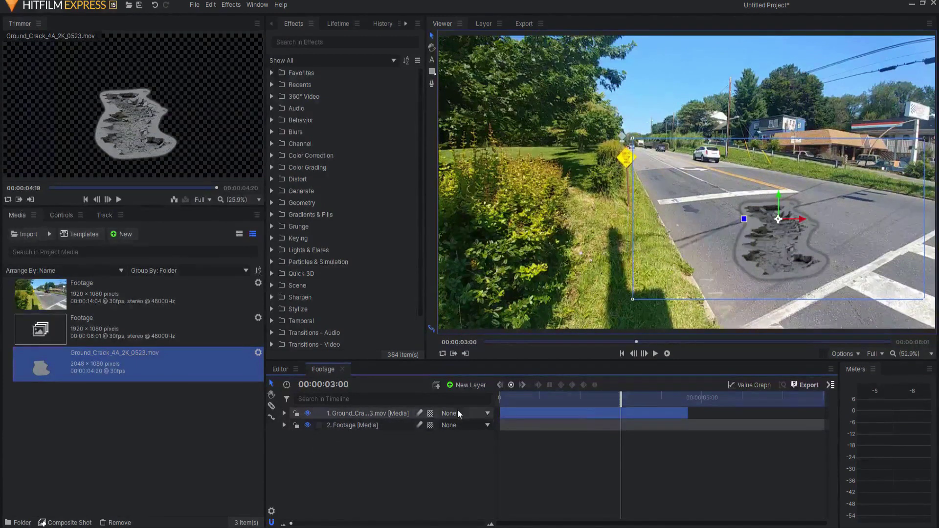
Insert a Tracker on the Footage layer and view the footage alone in the Layer tab
{"action": "left_click", "coordinate": [424, 461]}
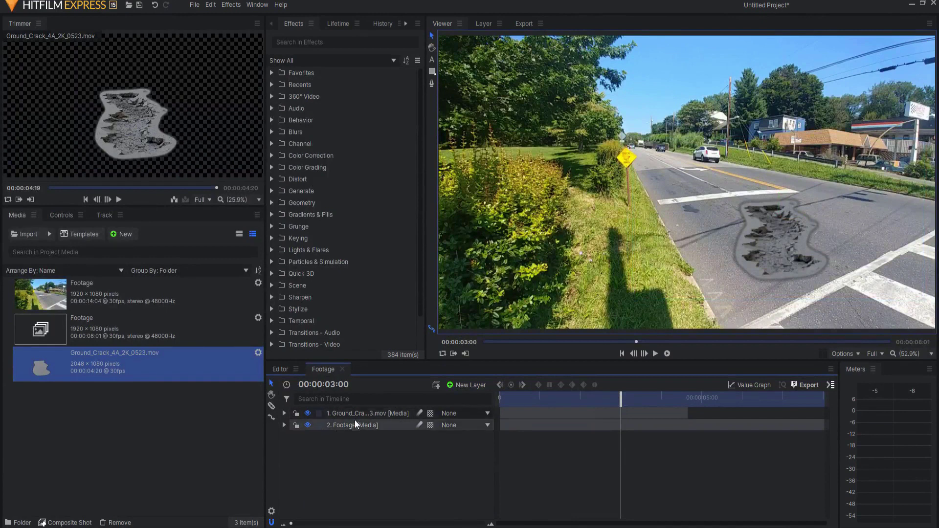
{"action": "left_click", "coordinate": [284, 425]}
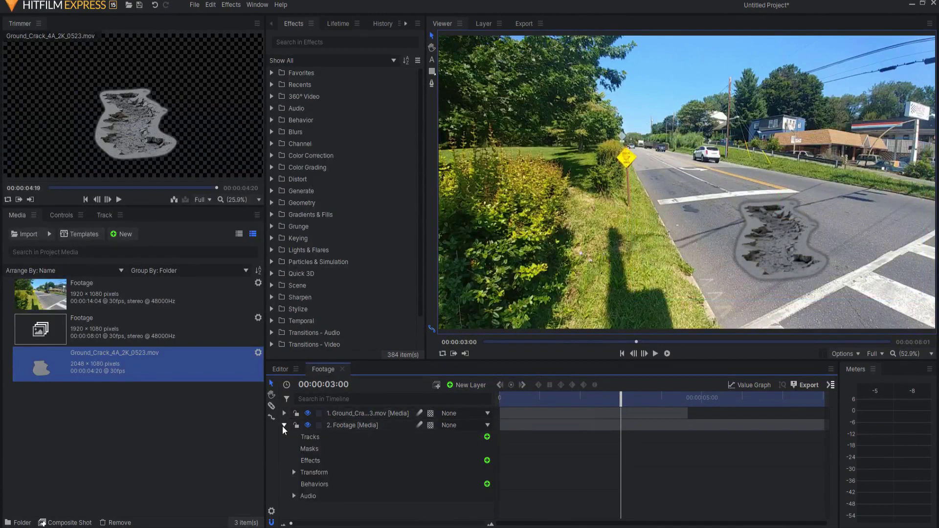
{"action": "left_click", "coordinate": [487, 437]}
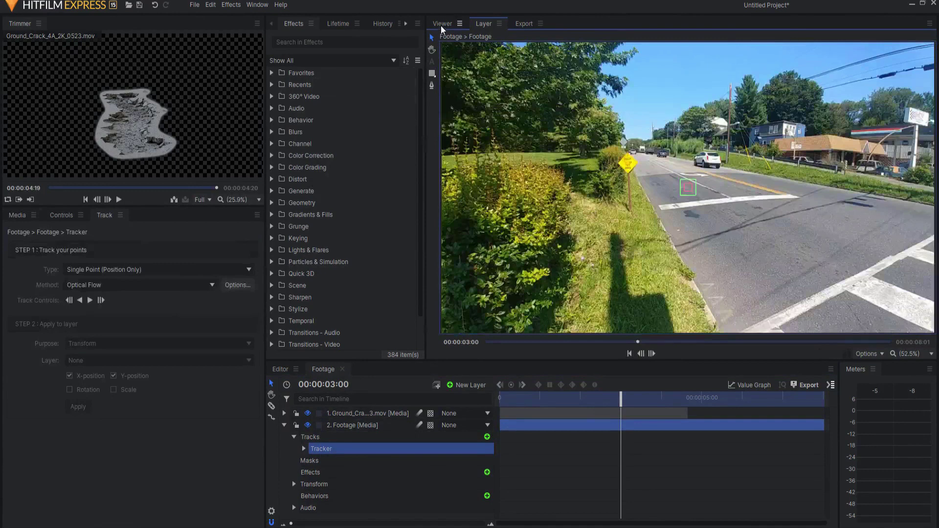
{"action": "left_click", "coordinate": [443, 25]}
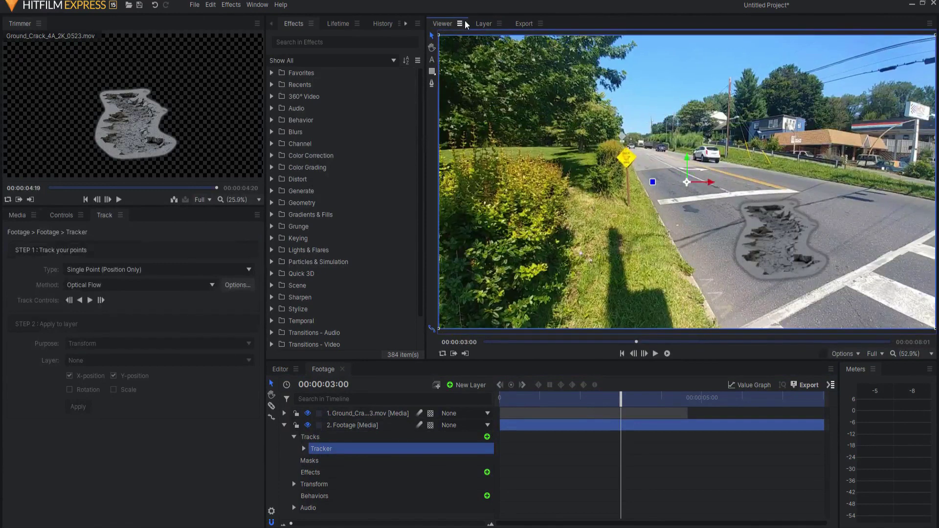
{"action": "left_click", "coordinate": [489, 25]}
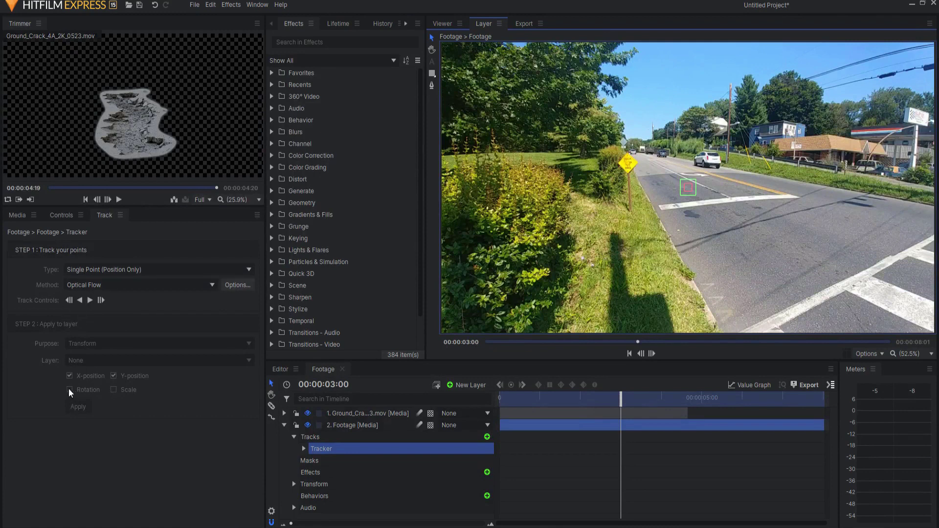
{"action": "left_click", "coordinate": [81, 272]}
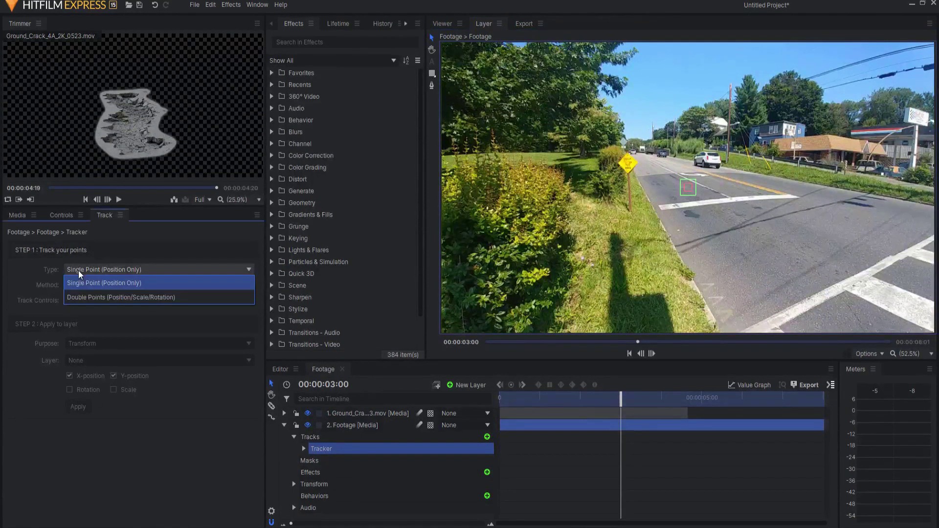
Use Double Points tracking, placing points on the crosswalk's left end and lower-right stripe
{"action": "left_click", "coordinate": [87, 298]}
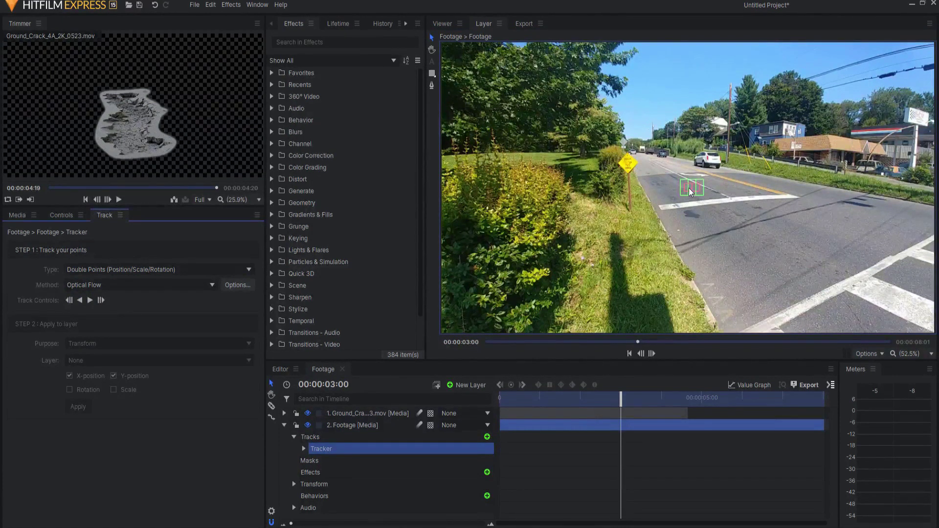
{"action": "scroll", "coordinate": [671, 201], "scroll_direction": "up", "scroll_amount": 4}
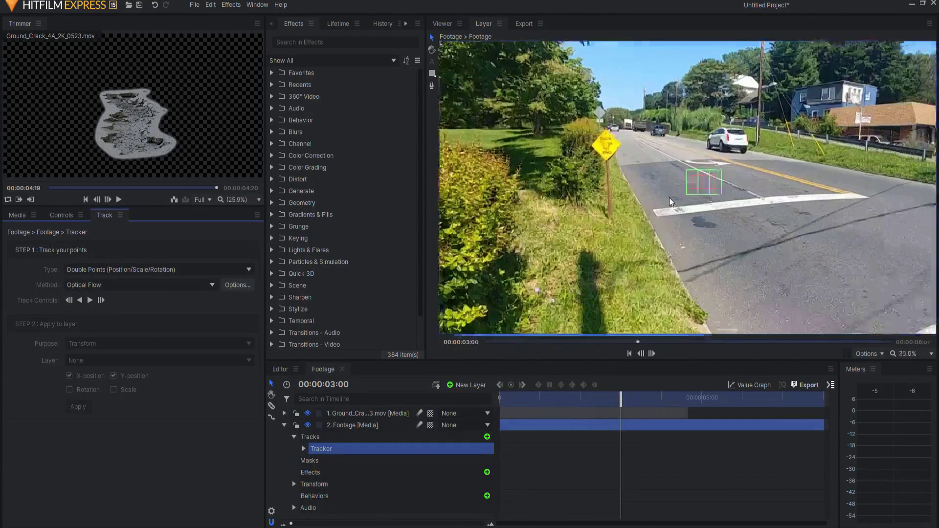
{"action": "left_click_drag", "start_coordinate": [698, 190], "coordinate": [651, 219]}
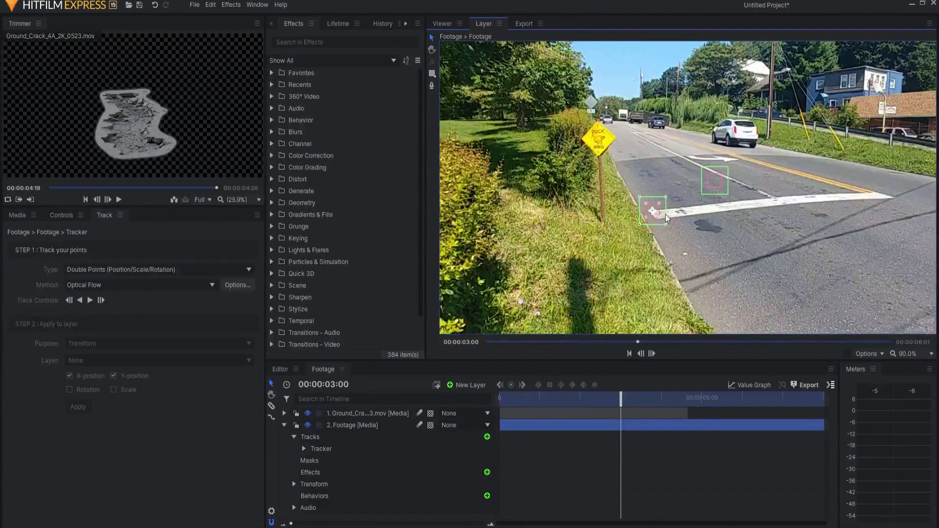
{"action": "key", "text": "h"}
{"action": "left_click_drag", "start_coordinate": [845, 278], "coordinate": [664, 217]}
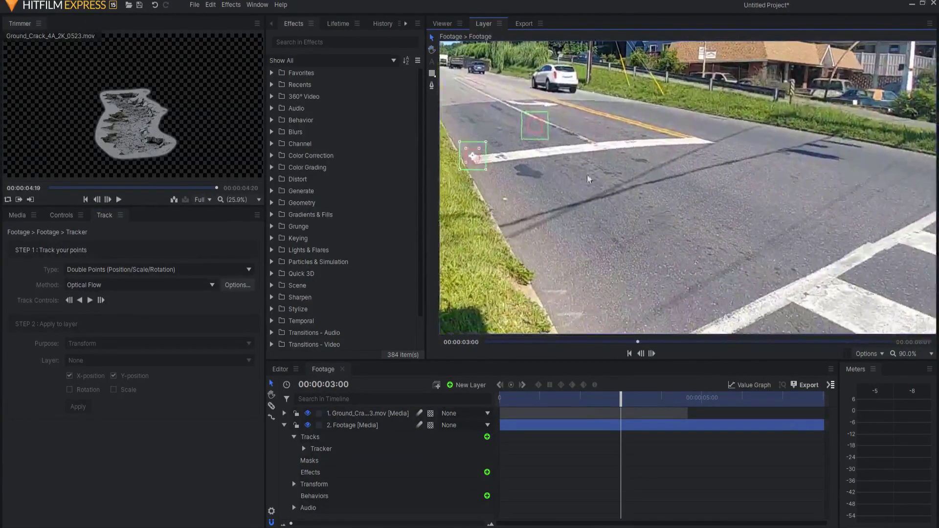
{"action": "key", "text": "v"}
{"action": "left_click_drag", "start_coordinate": [539, 134], "coordinate": [875, 249]}
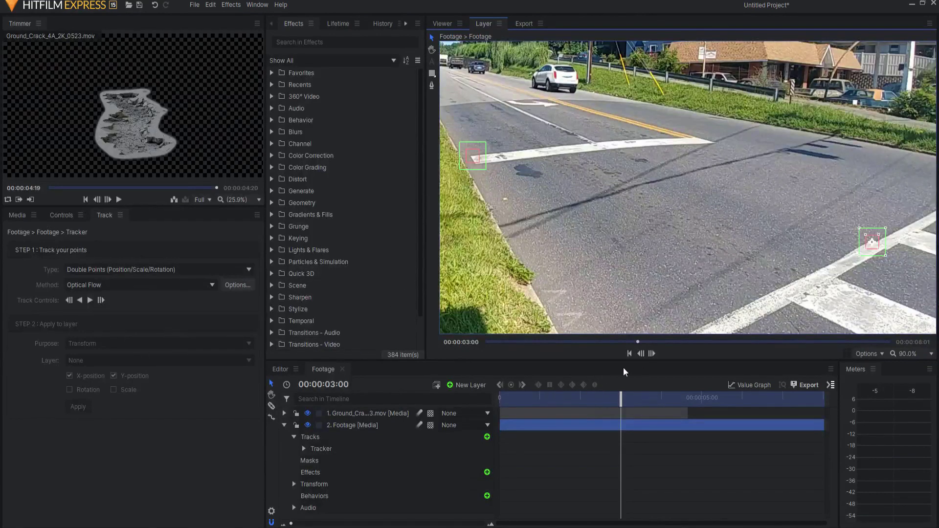
From the first frame, refine both crosswalk track points and track forward to 00:00:08:00
{"action": "left_click", "coordinate": [629, 353]}
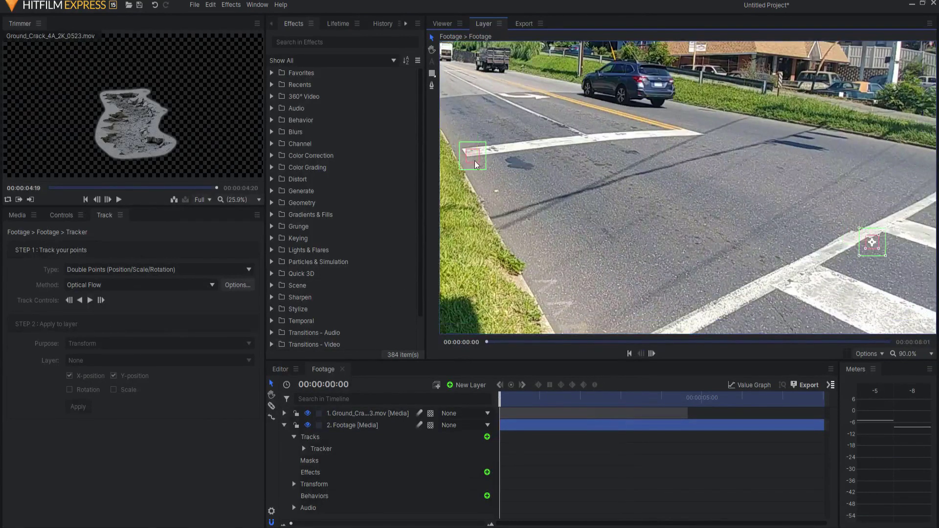
{"action": "left_click_drag", "start_coordinate": [475, 164], "coordinate": [466, 155]}
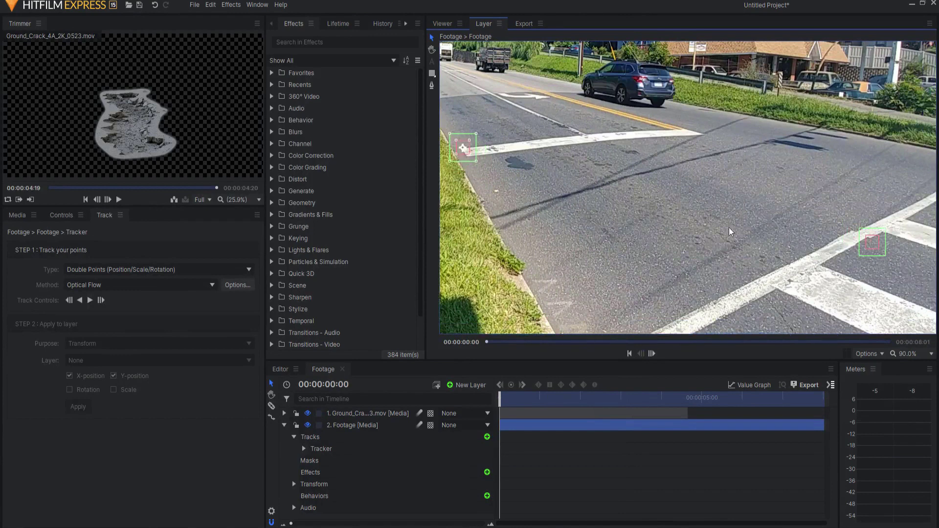
{"action": "left_click_drag", "start_coordinate": [871, 250], "coordinate": [854, 238]}
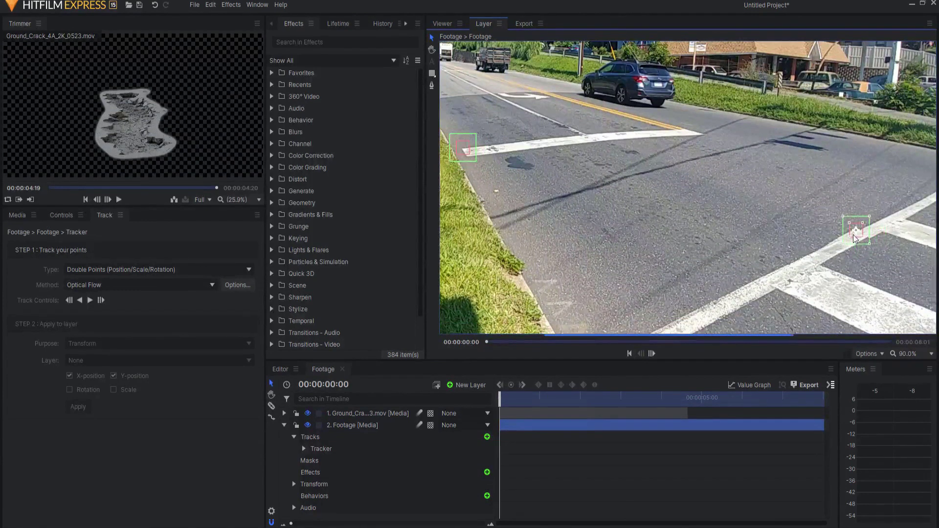
{"action": "left_click", "coordinate": [90, 300]}
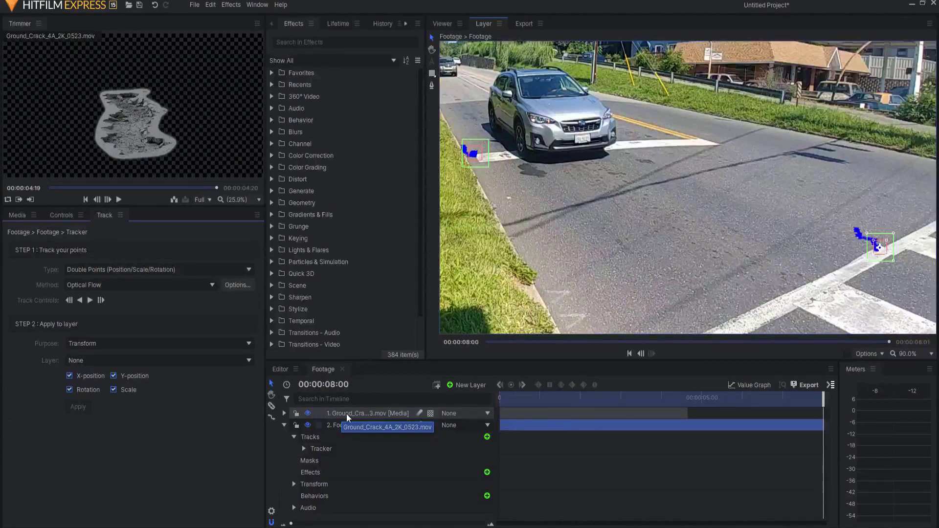
Add a point layer named Track to the Footage composite, then reselect the Footage layer's tracker
{"action": "left_click", "coordinate": [284, 425]}
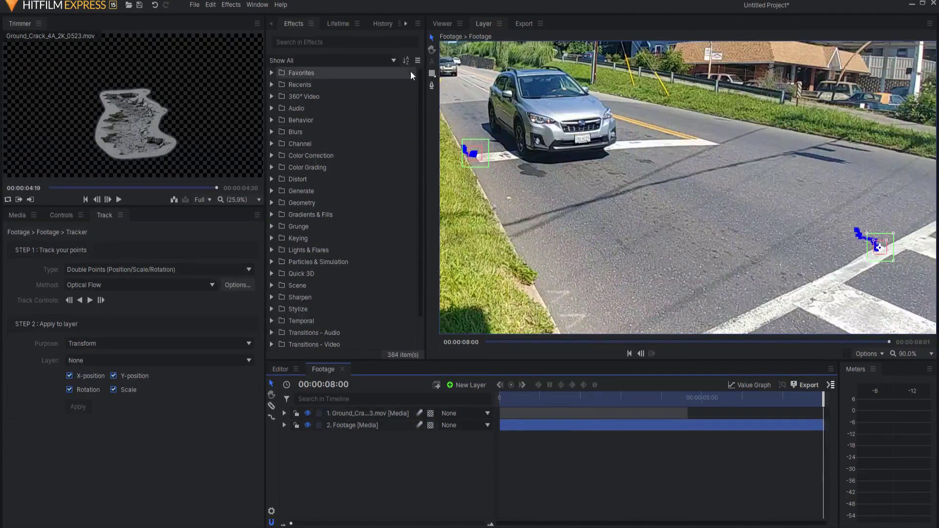
{"action": "left_click", "coordinate": [442, 21]}
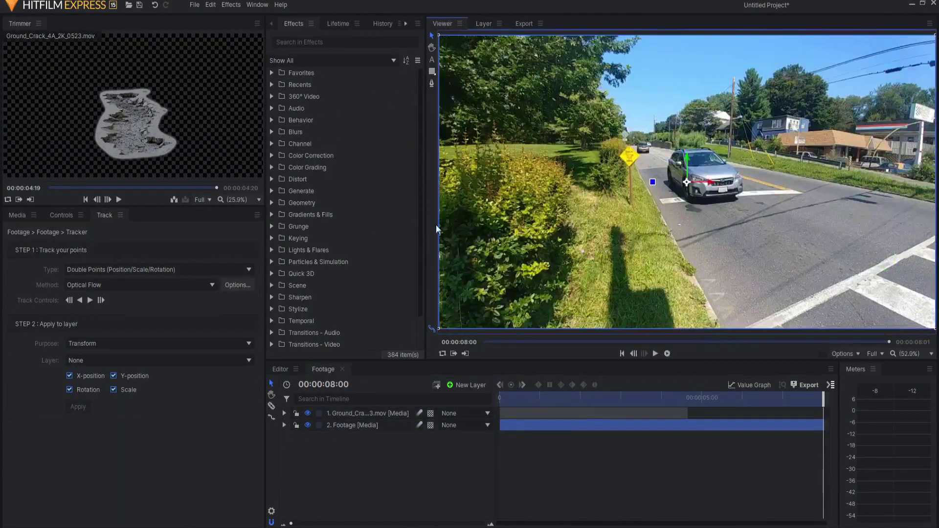
{"action": "left_click", "coordinate": [467, 386]}
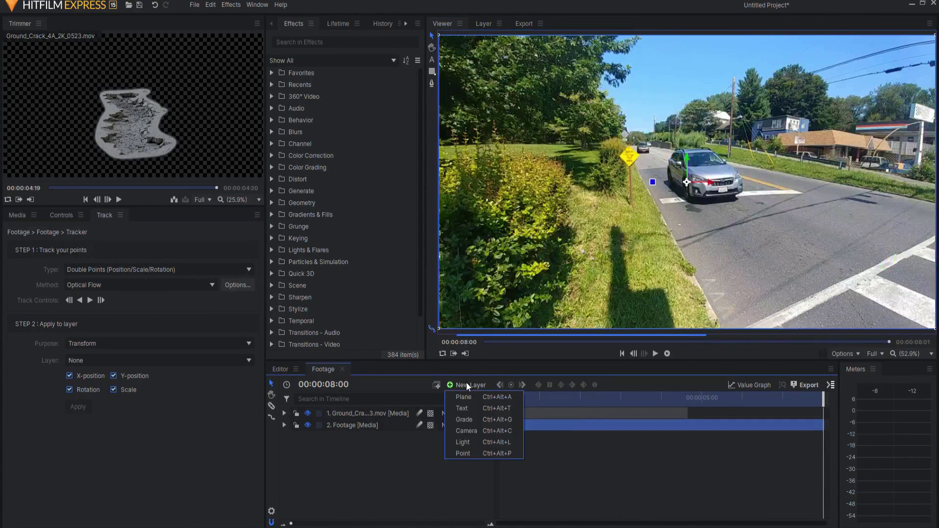
{"action": "left_click", "coordinate": [465, 453]}
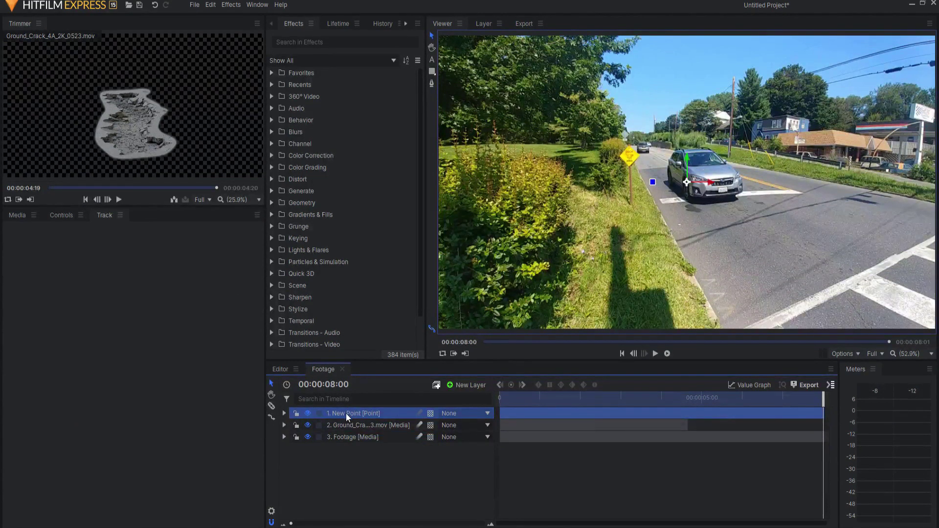
{"action": "double_click", "coordinate": [345, 413]}
{"action": "type", "text": "Track"}
{"action": "key", "text": "Return"}
{"action": "left_click", "coordinate": [345, 425]}
{"action": "left_click", "coordinate": [322, 461]}
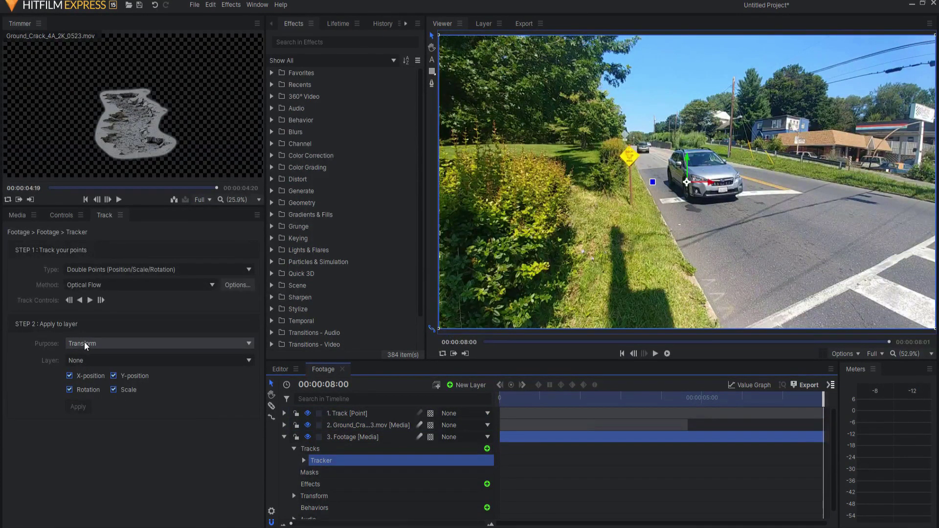
Send the tracker's data to the Track point layer and reveal its transform keyframes
{"action": "left_click", "coordinate": [90, 361]}
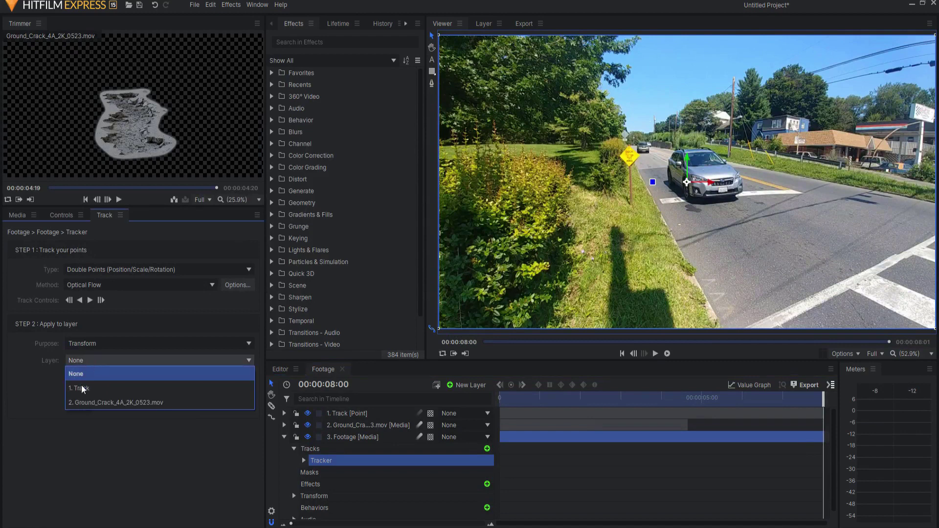
{"action": "left_click", "coordinate": [84, 389]}
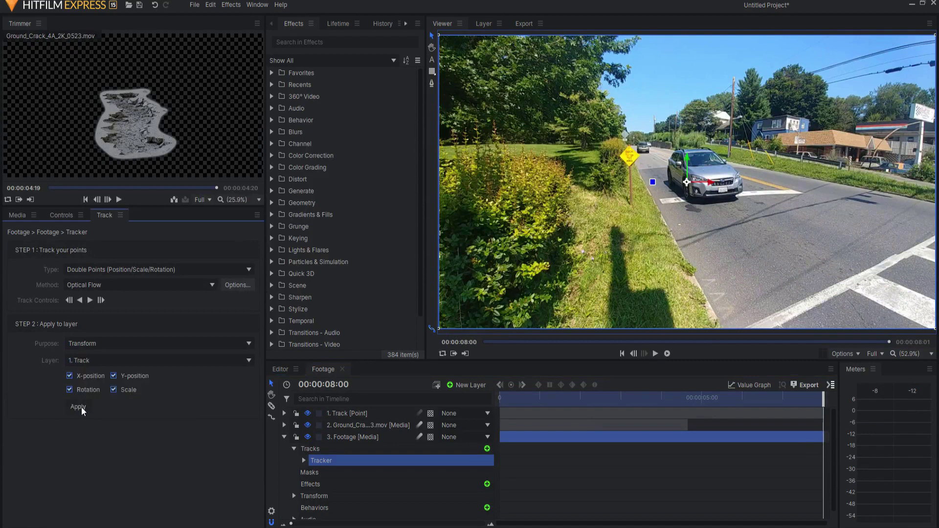
{"action": "left_click", "coordinate": [284, 437]}
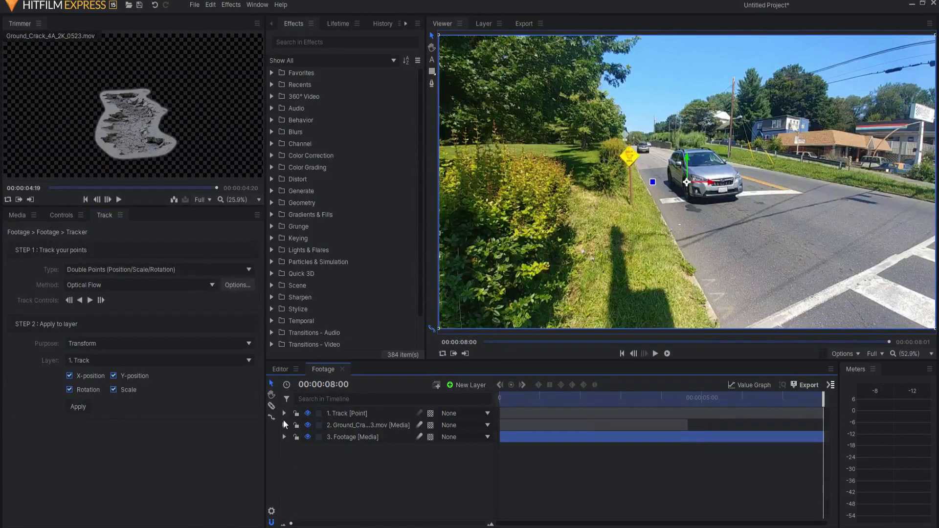
{"action": "left_click", "coordinate": [284, 413]}
{"action": "left_click", "coordinate": [294, 425]}
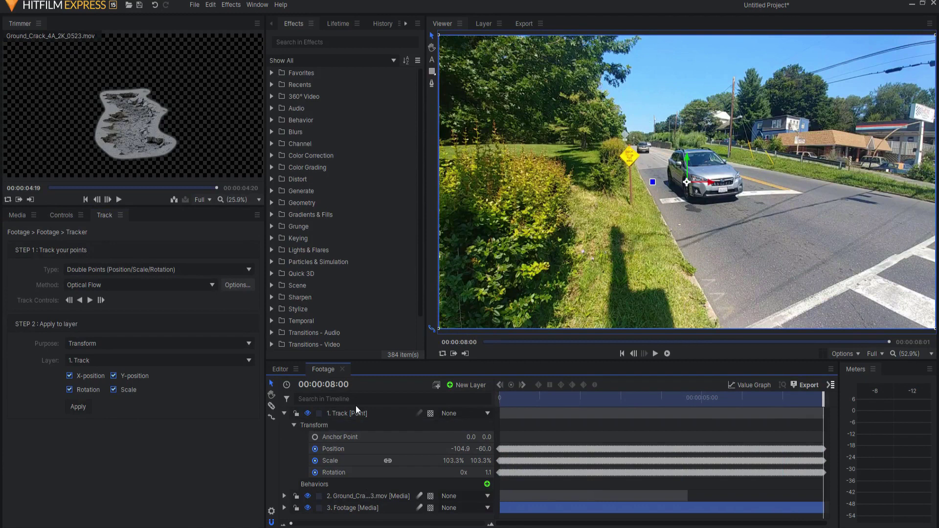
Play the composite from the start to check the tracking, then fold the Track properties away
{"action": "left_click", "coordinate": [622, 353]}
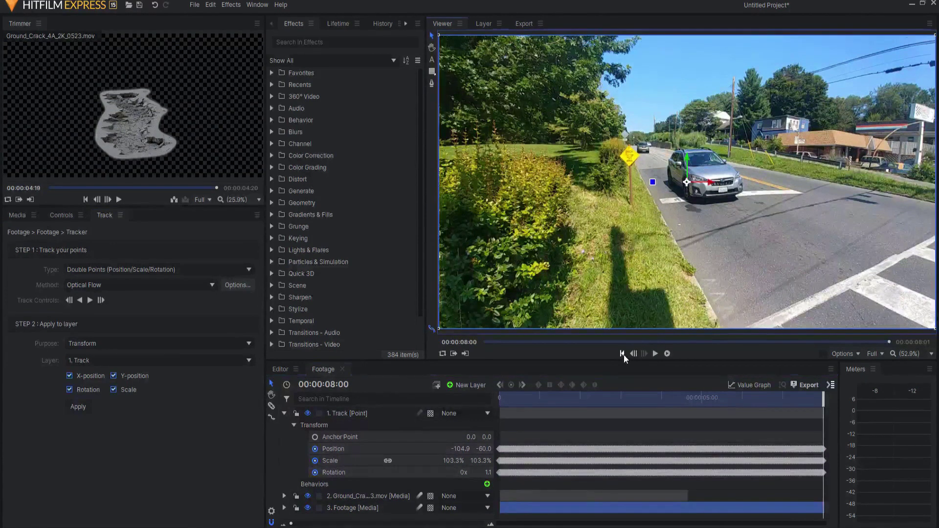
{"action": "left_click", "coordinate": [356, 413]}
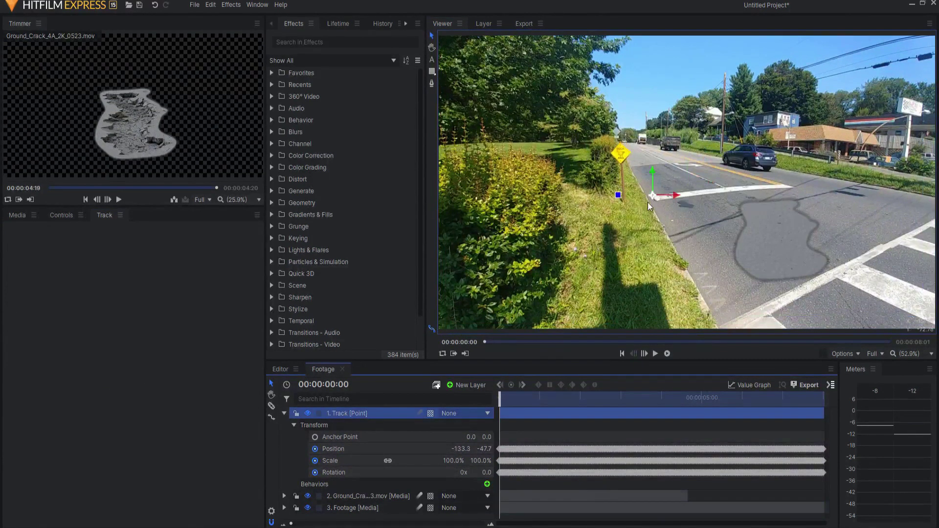
{"action": "left_click", "coordinate": [655, 353]}
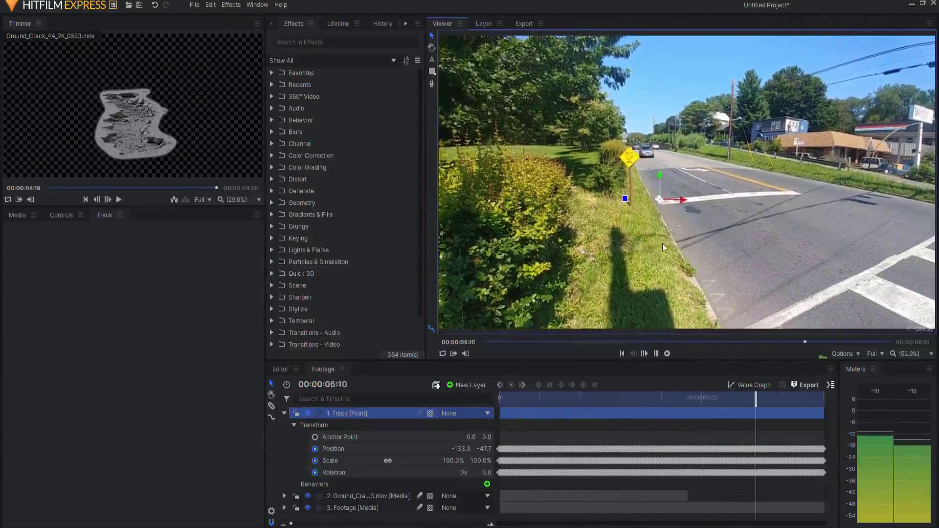
{"action": "left_click", "coordinate": [656, 354]}
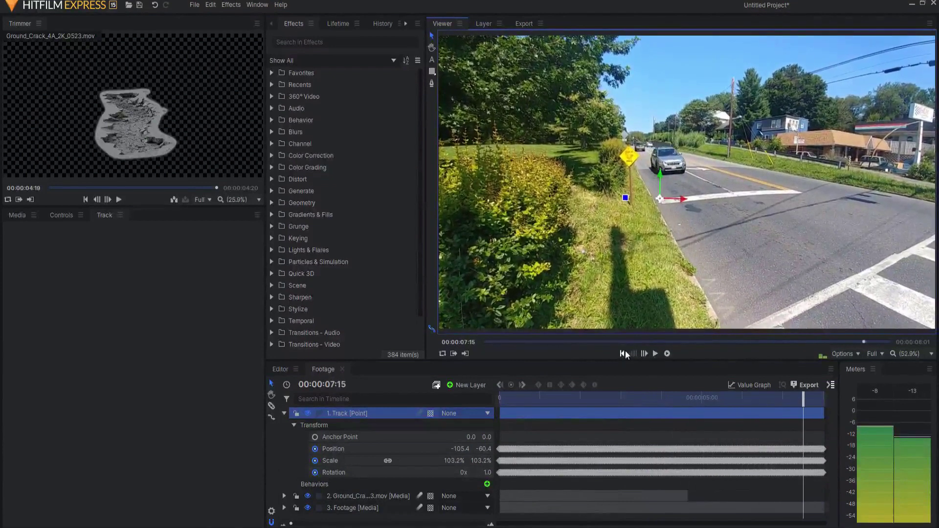
{"action": "left_click", "coordinate": [622, 354]}
{"action": "left_click", "coordinate": [285, 413]}
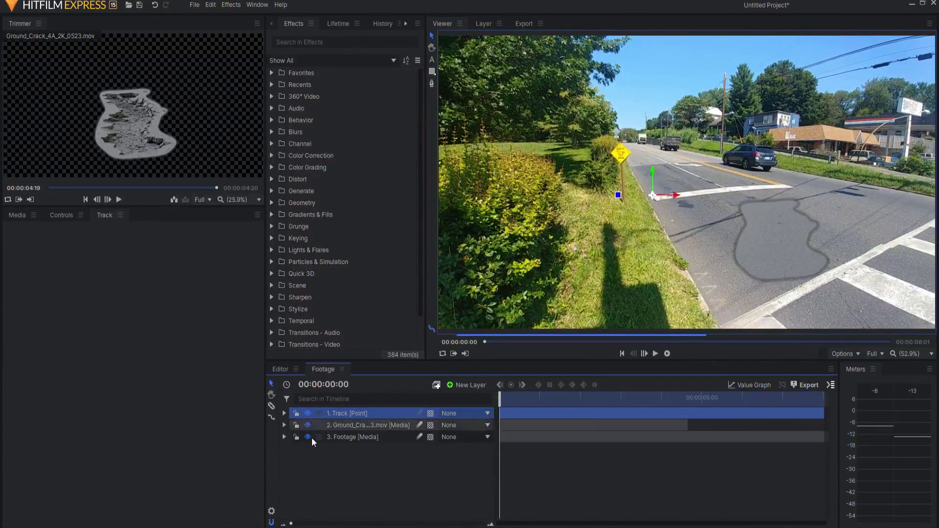
Slide the Ground_Crack clip so it begins at the playhead at 00:00:01:15
{"action": "left_click", "coordinate": [353, 426]}
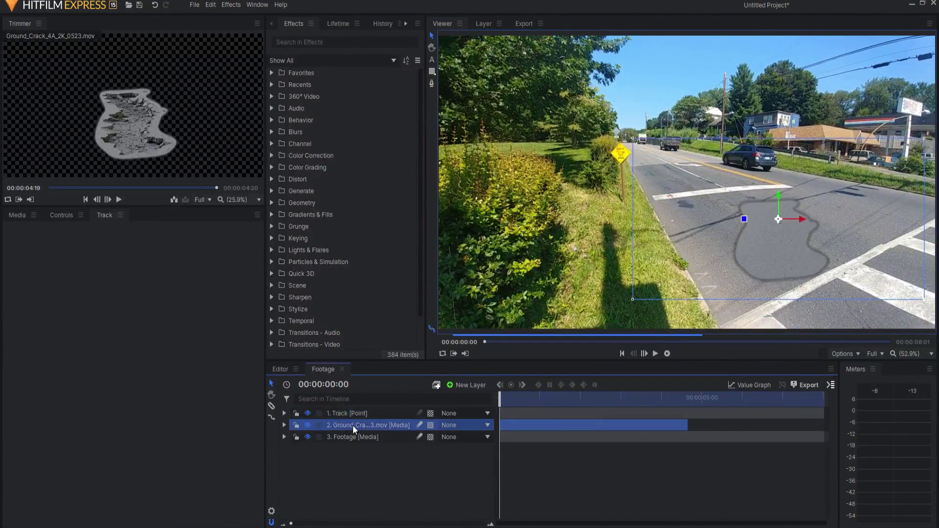
{"action": "left_click", "coordinate": [560, 397]}
{"action": "left_click_drag", "start_coordinate": [566, 425], "coordinate": [630, 423]}
{"action": "left_click_drag", "start_coordinate": [561, 399], "coordinate": [748, 408]}
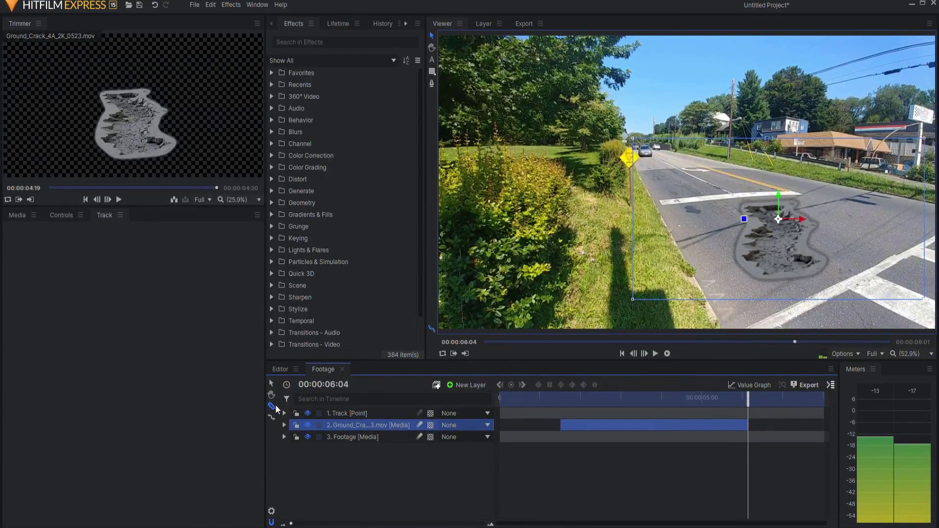
Slice the Ground_Crack clip at 6:04 with the Slice tool
{"action": "left_click", "coordinate": [273, 406]}
{"action": "left_click", "coordinate": [750, 424]}
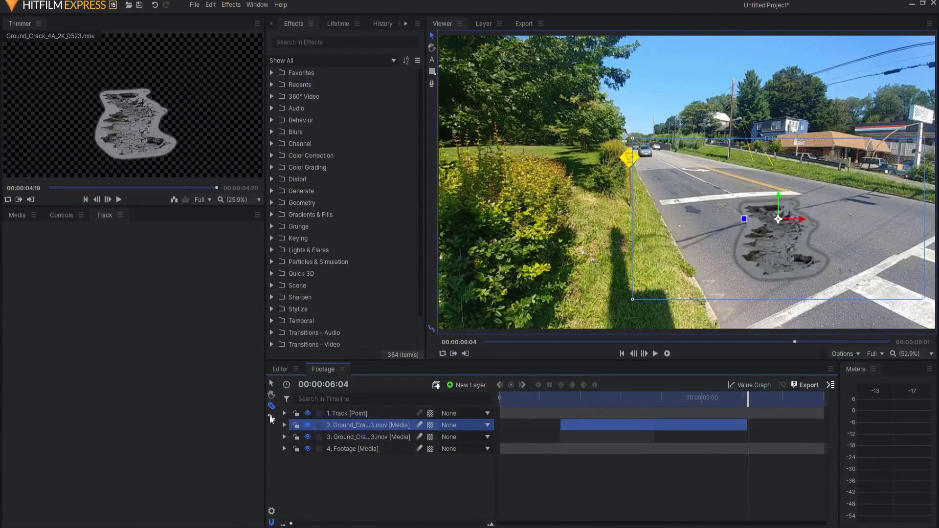
{"action": "left_click", "coordinate": [752, 441]}
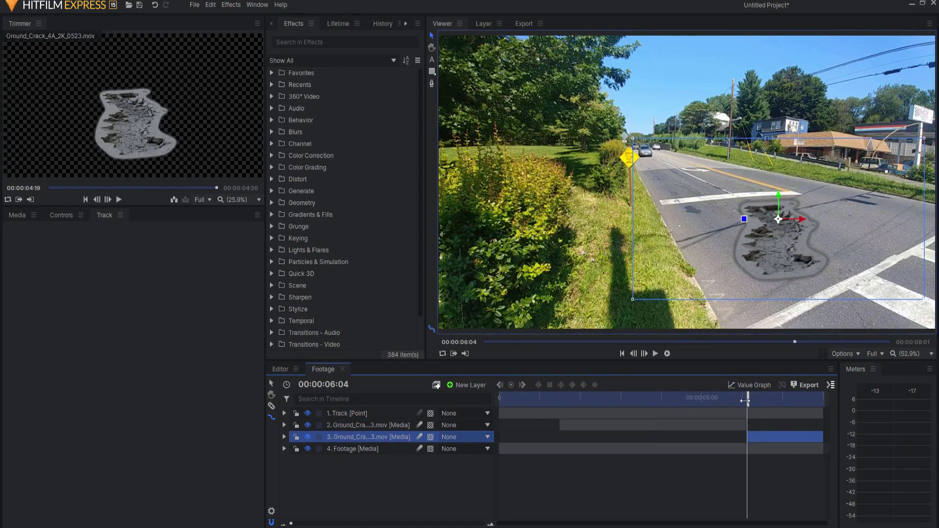
{"action": "left_click_drag", "start_coordinate": [748, 398], "coordinate": [562, 408]}
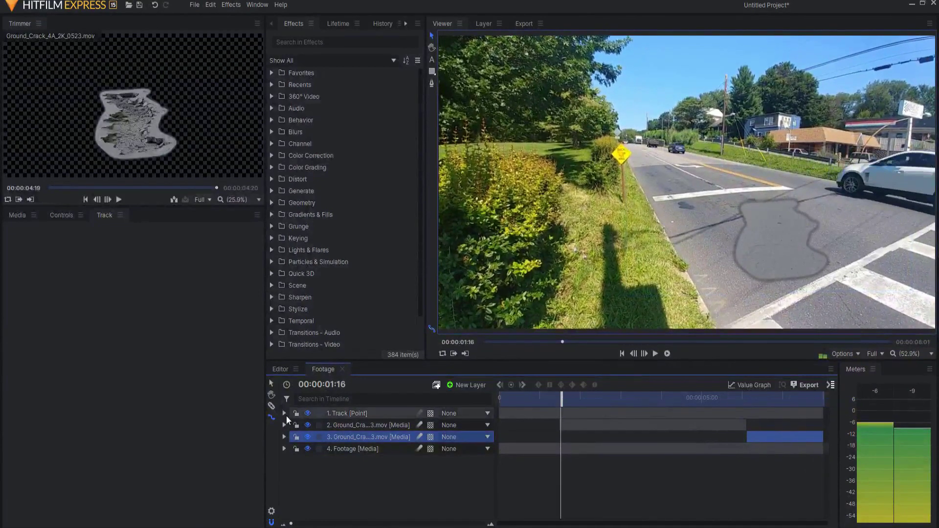
Slice the first crack piece at 1:16 and extend it back to the start of the shot
{"action": "left_click", "coordinate": [272, 406]}
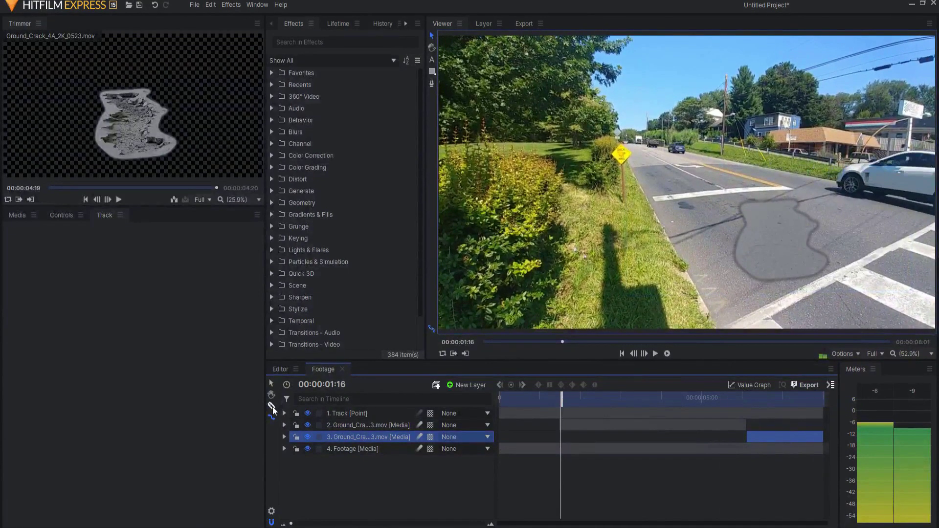
{"action": "left_click", "coordinate": [565, 426]}
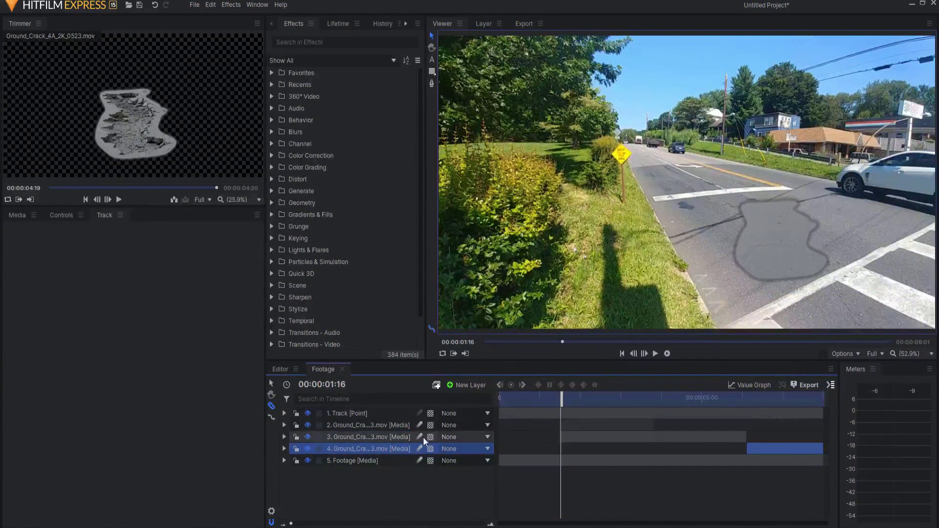
{"action": "left_click", "coordinate": [272, 418]}
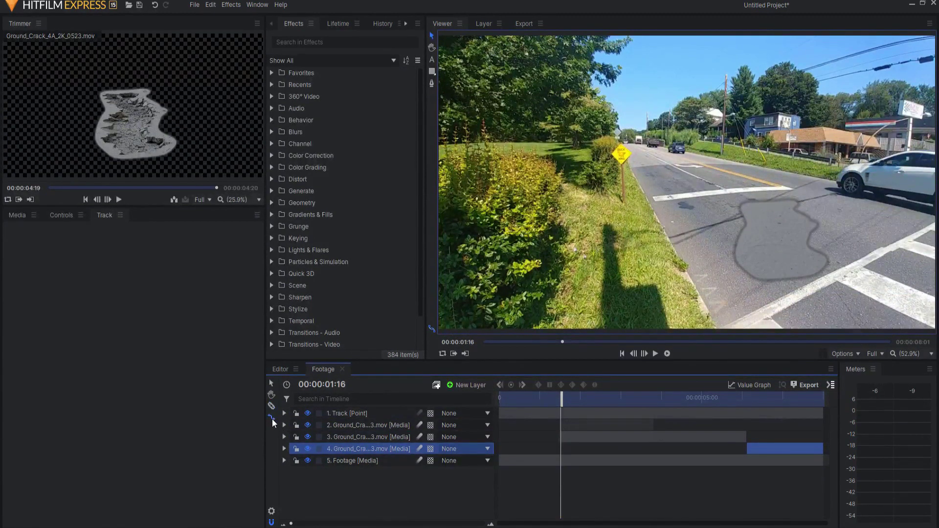
{"action": "left_click_drag", "start_coordinate": [559, 425], "coordinate": [533, 424]}
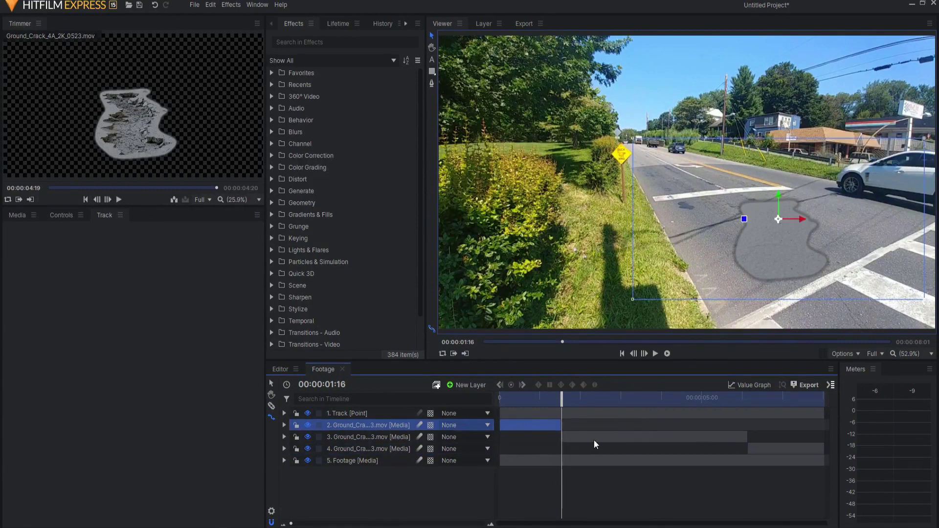
{"action": "key", "text": "Home"}
{"action": "scroll", "coordinate": [568, 402], "scroll_direction": "up", "scroll_amount": 2}
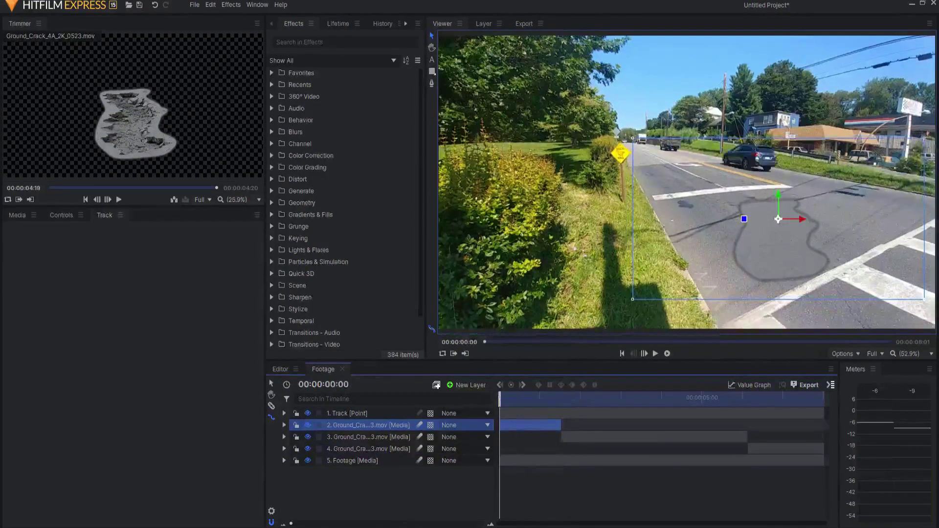
Parent the three Ground_Crack layers to 1. Track
{"action": "key", "text": "space"}
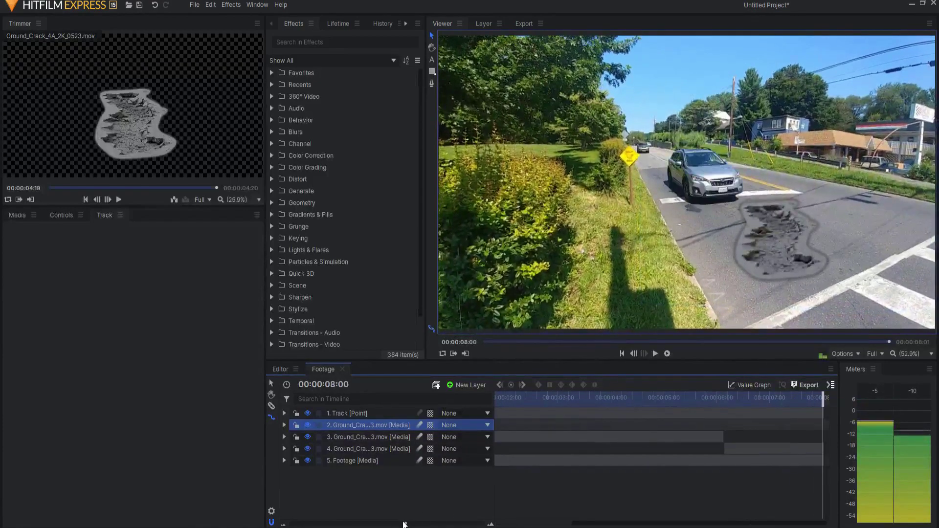
{"action": "left_click_drag", "start_coordinate": [405, 525], "coordinate": [291, 524]}
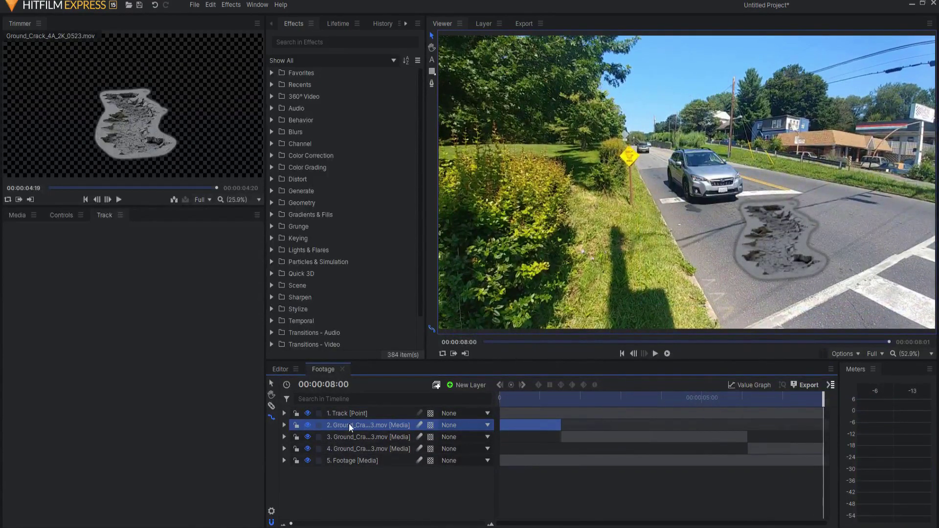
{"action": "left_click", "coordinate": [345, 448], "text": "shift"}
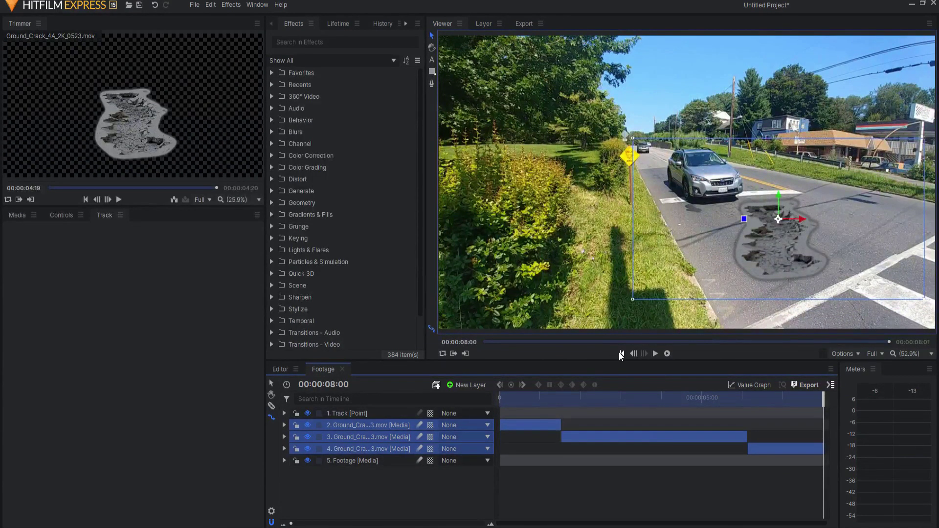
{"action": "left_click", "coordinate": [456, 427]}
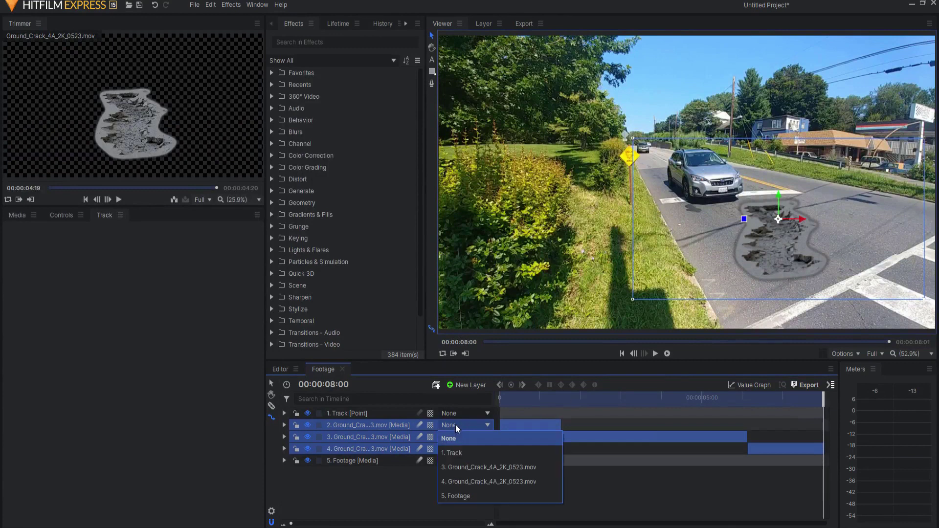
{"action": "left_click", "coordinate": [459, 454]}
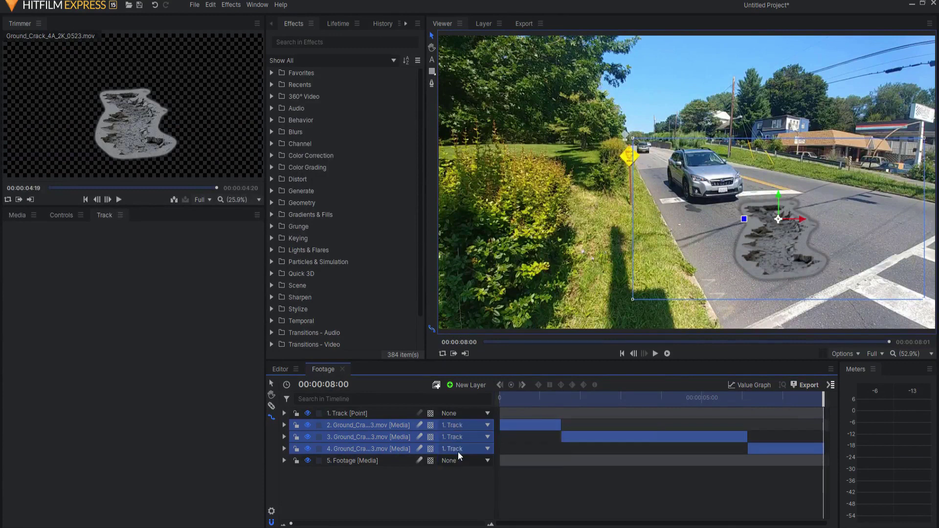
{"action": "left_click", "coordinate": [458, 426]}
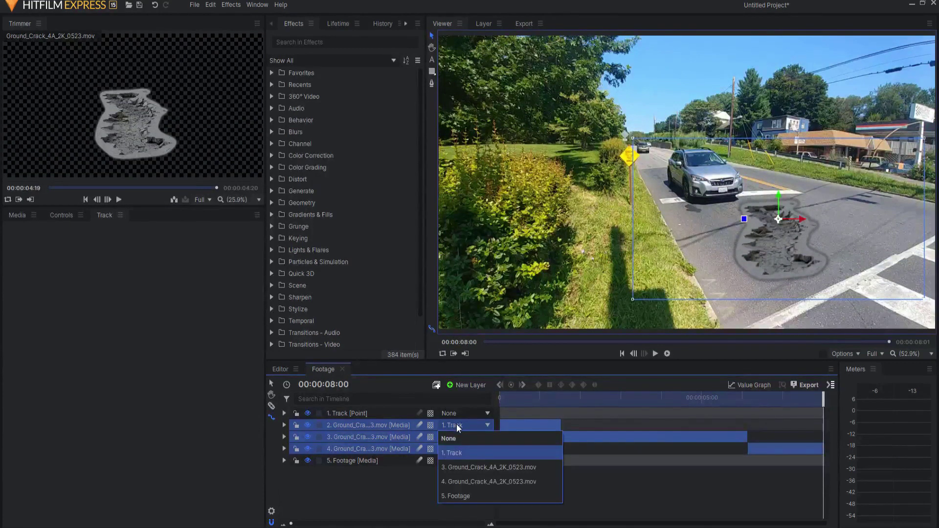
{"action": "left_click", "coordinate": [457, 454]}
Play the shot from the start to check the crack follows the road
{"action": "left_click", "coordinate": [401, 508]}
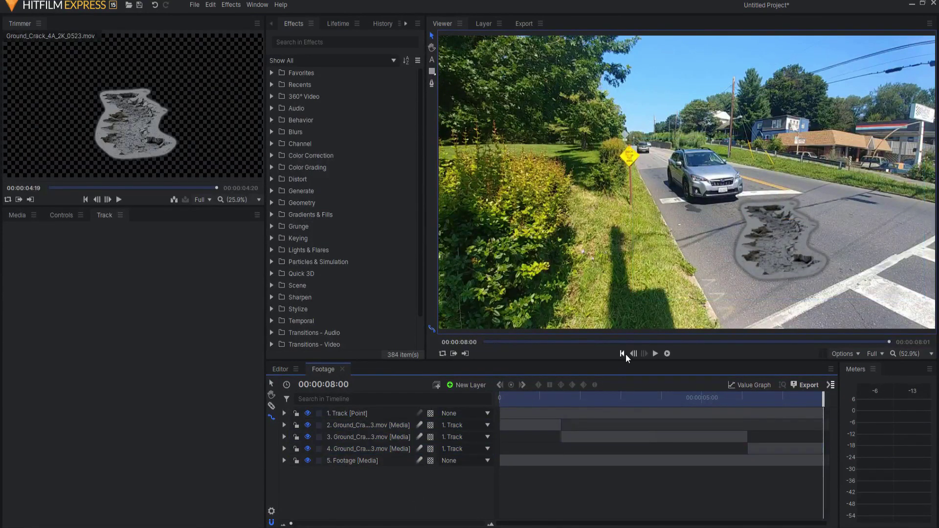
{"action": "left_click", "coordinate": [622, 353]}
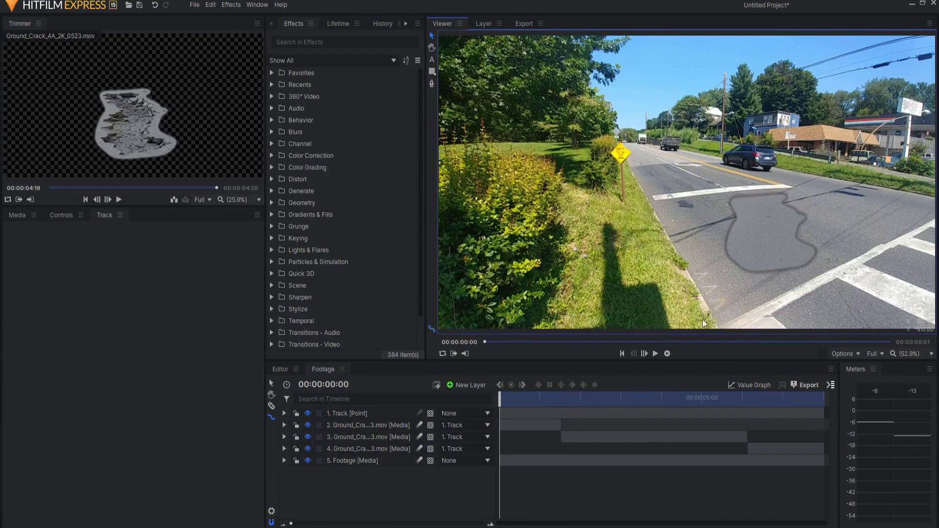
{"action": "left_click", "coordinate": [655, 354]}
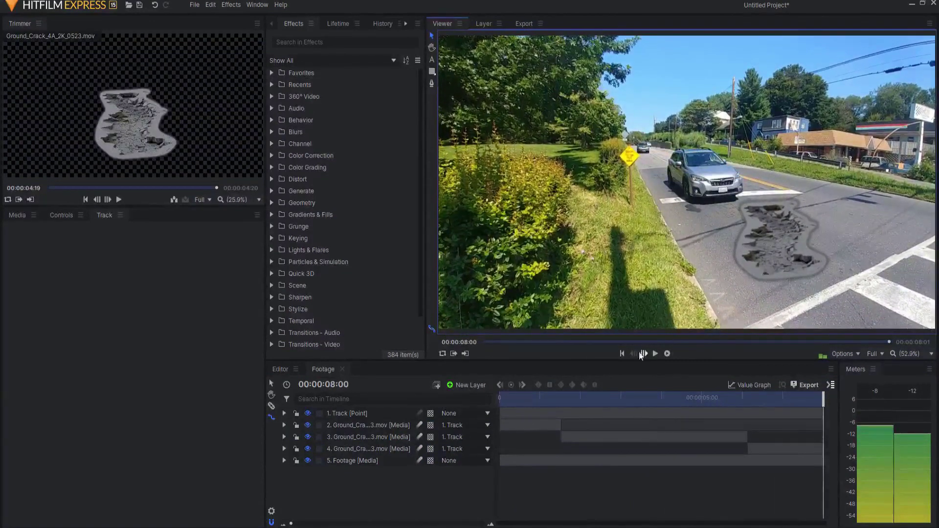
{"action": "left_click", "coordinate": [622, 353]}
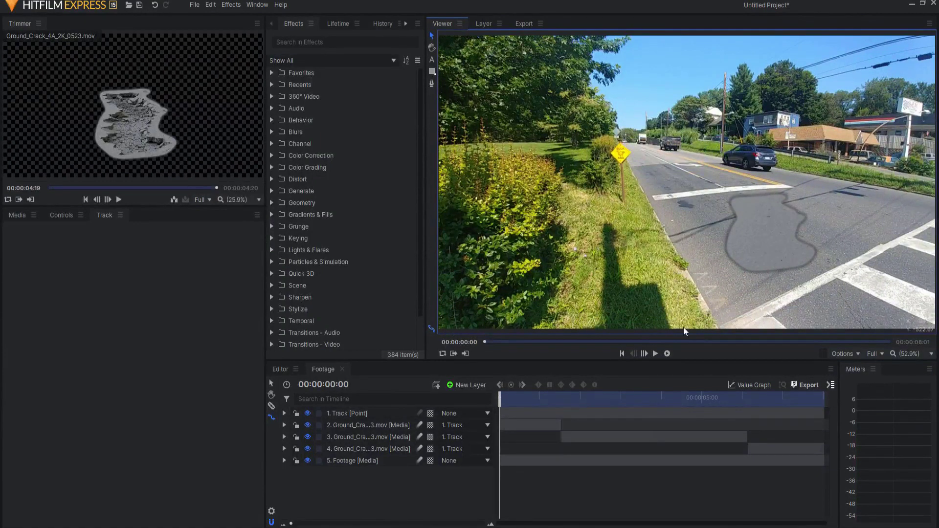
Turn the Track point and three crack layers into a composite shot named Cracking
{"action": "left_click", "coordinate": [351, 413]}
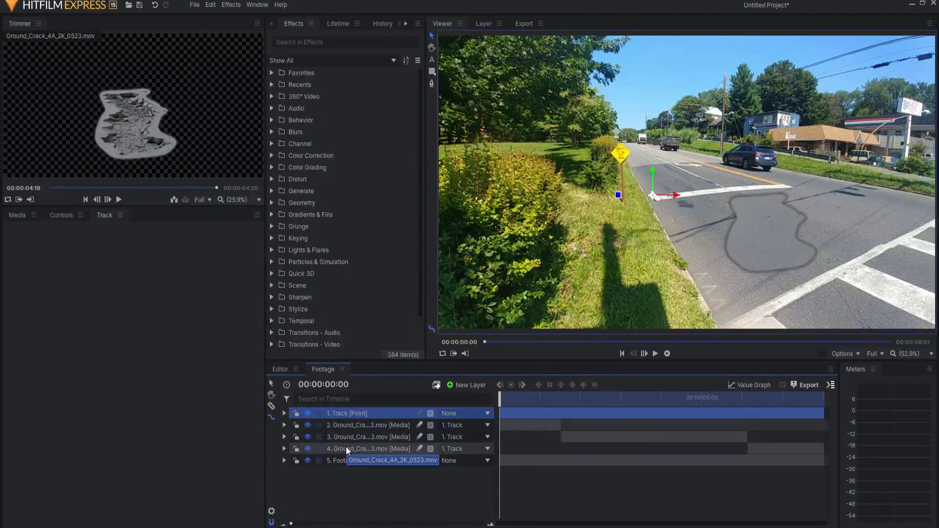
{"action": "left_click", "coordinate": [345, 447], "text": "shift"}
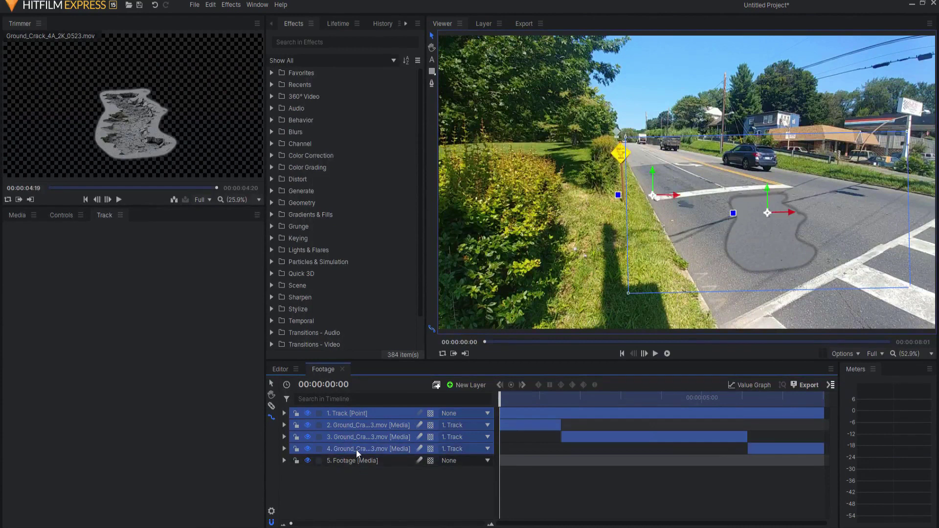
{"action": "right_click", "coordinate": [349, 414]}
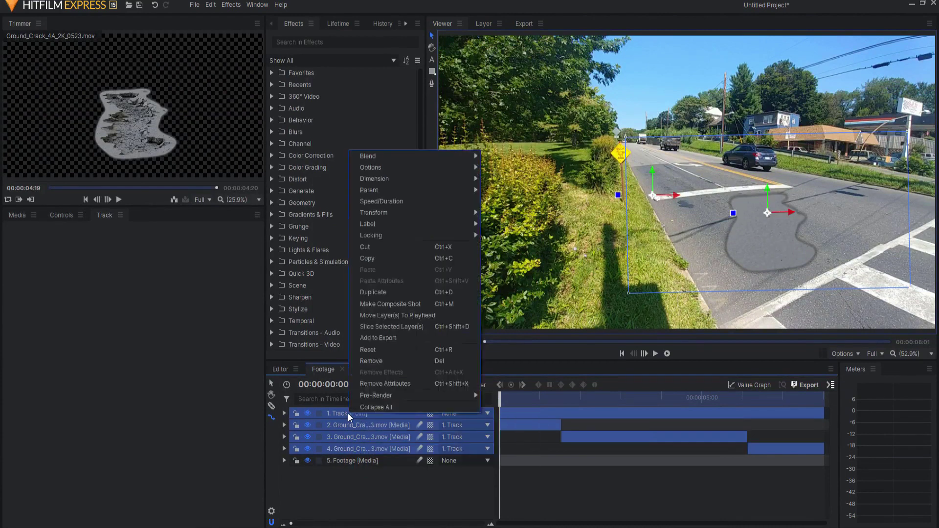
{"action": "left_click", "coordinate": [404, 304]}
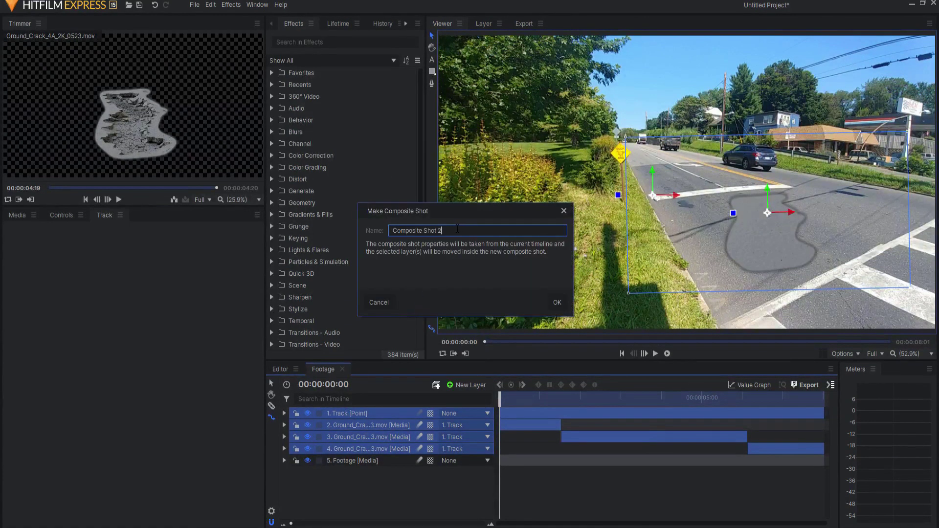
{"action": "left_click_drag", "start_coordinate": [458, 230], "coordinate": [385, 231]}
{"action": "type", "text": "Cracking"}
{"action": "left_click", "coordinate": [560, 303]}
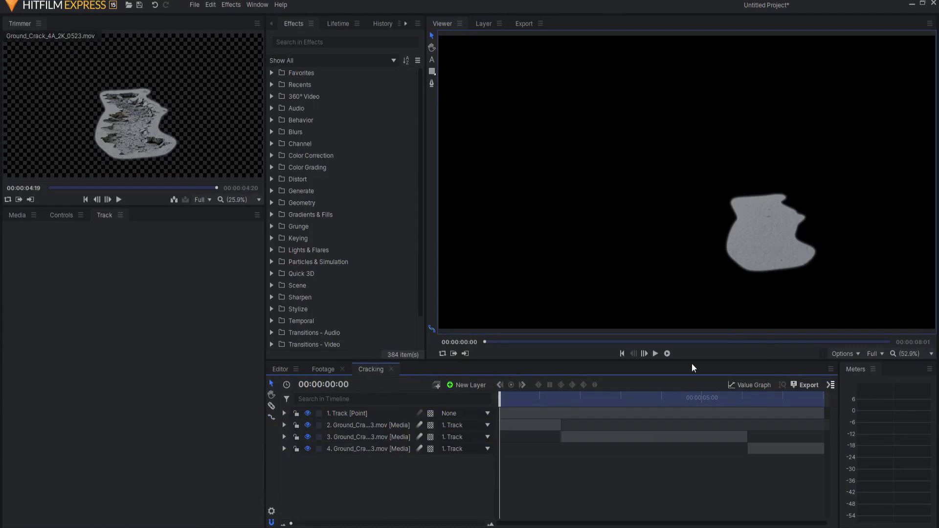
Enable Checkerboard Background in the viewer options and play the Cracking composite
{"action": "left_click", "coordinate": [846, 354]}
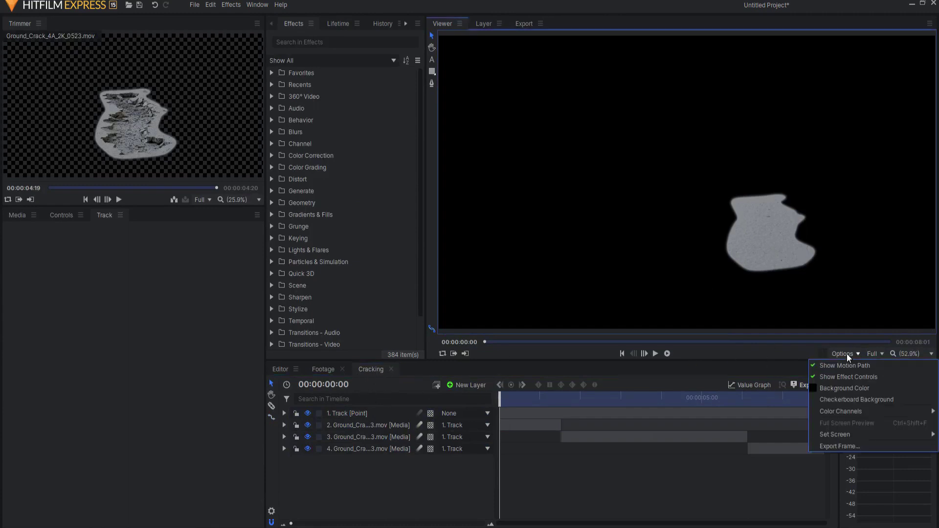
{"action": "left_click", "coordinate": [840, 401]}
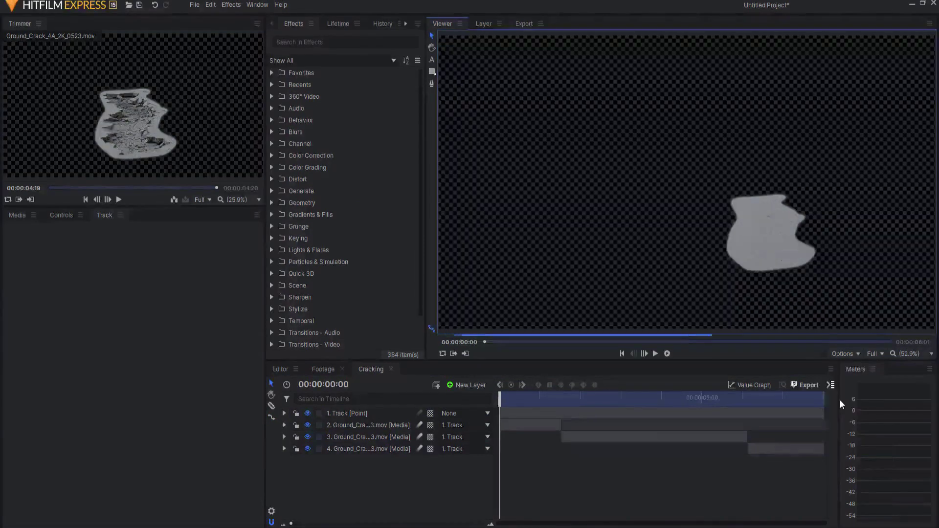
{"action": "left_click", "coordinate": [655, 354]}
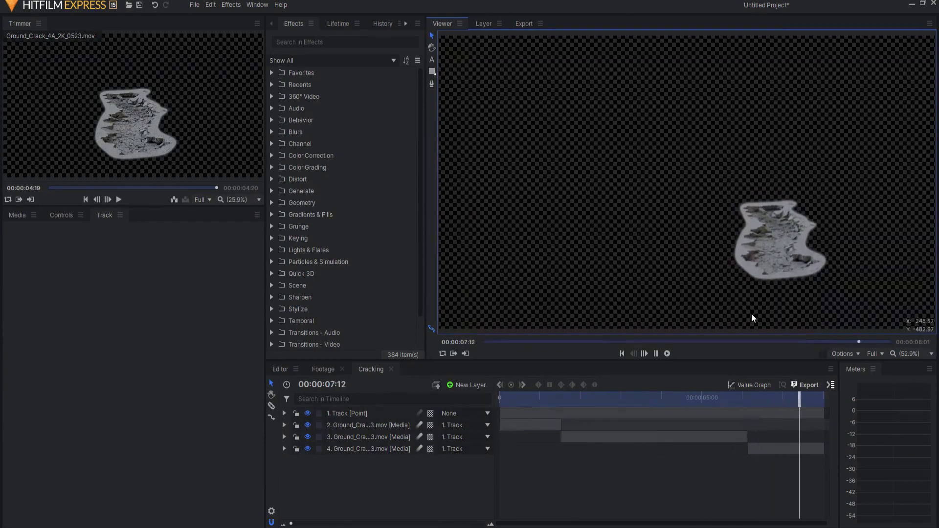
Back in the Footage timeline, set the Cracking layer's blend mode to Overlay
{"action": "left_click", "coordinate": [321, 370]}
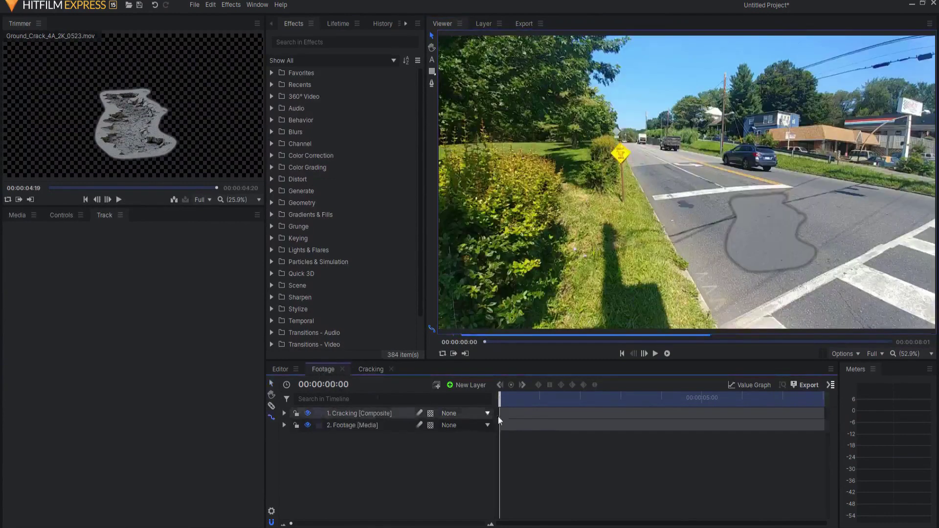
{"action": "left_click", "coordinate": [345, 414]}
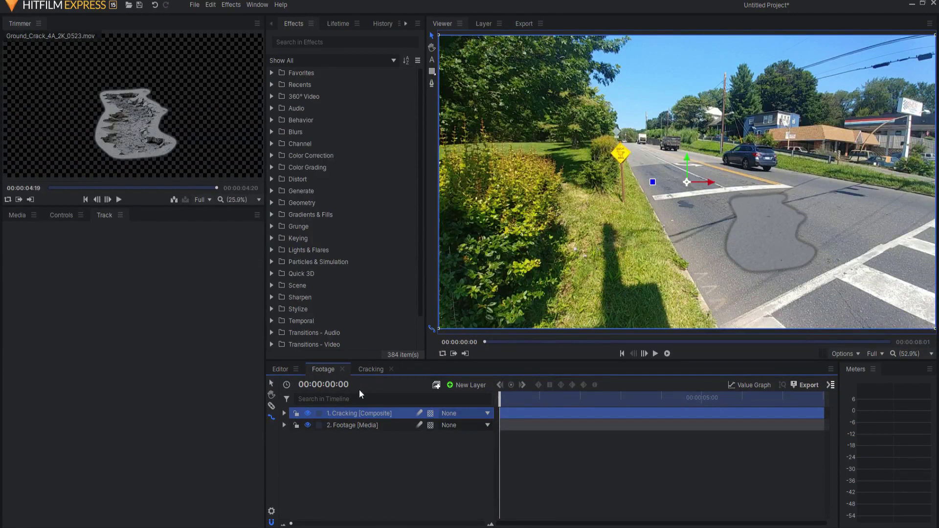
{"action": "right_click", "coordinate": [349, 416]}
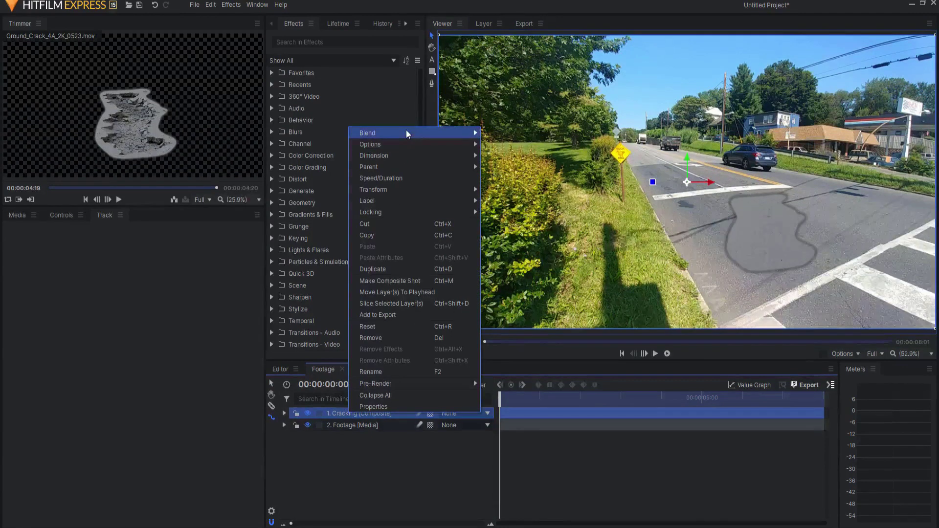
{"action": "mouse_move", "coordinate": [406, 130]}
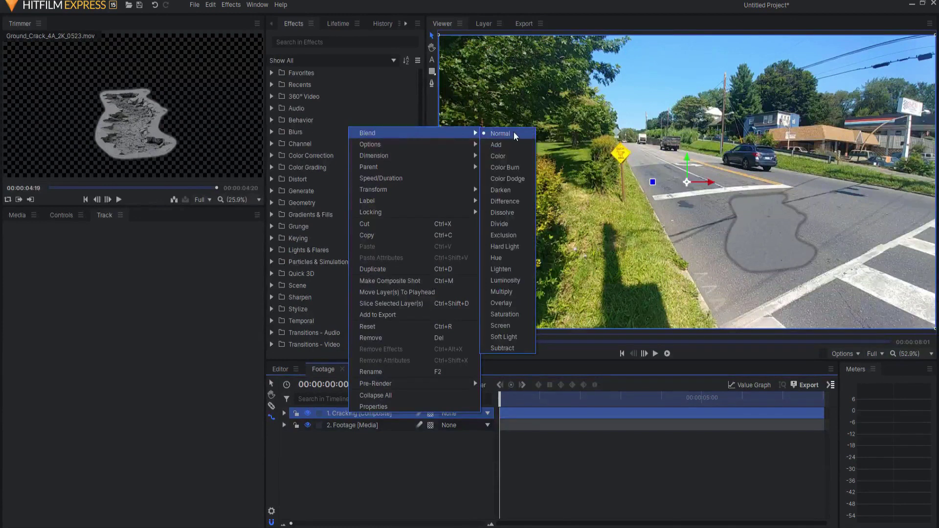
{"action": "left_click", "coordinate": [508, 303]}
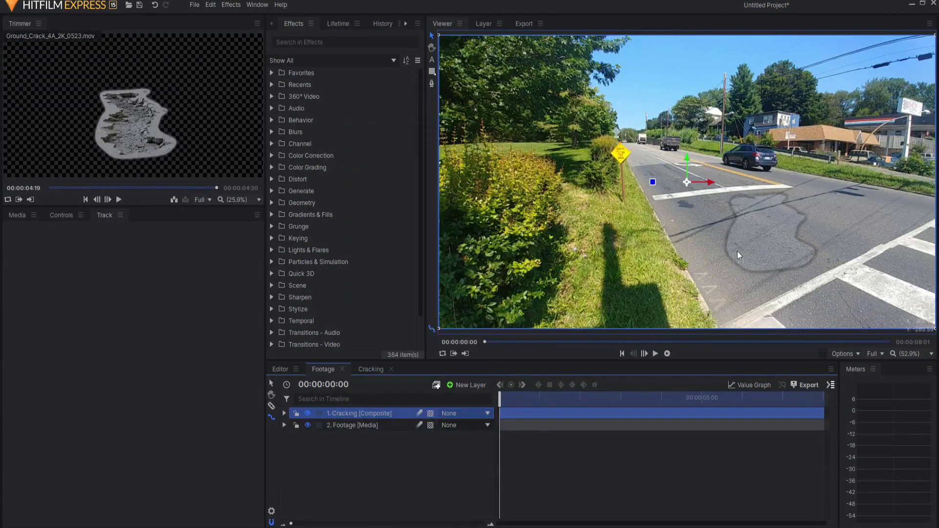
Play the shot and scrub back to the first frame to preview the Overlay blend
{"action": "left_click", "coordinate": [655, 354]}
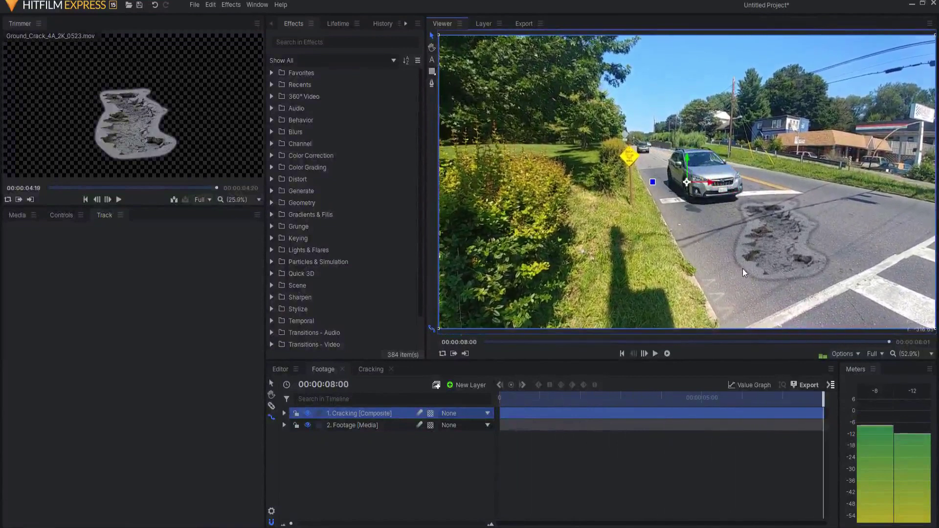
{"action": "left_click_drag", "start_coordinate": [829, 400], "coordinate": [661, 414]}
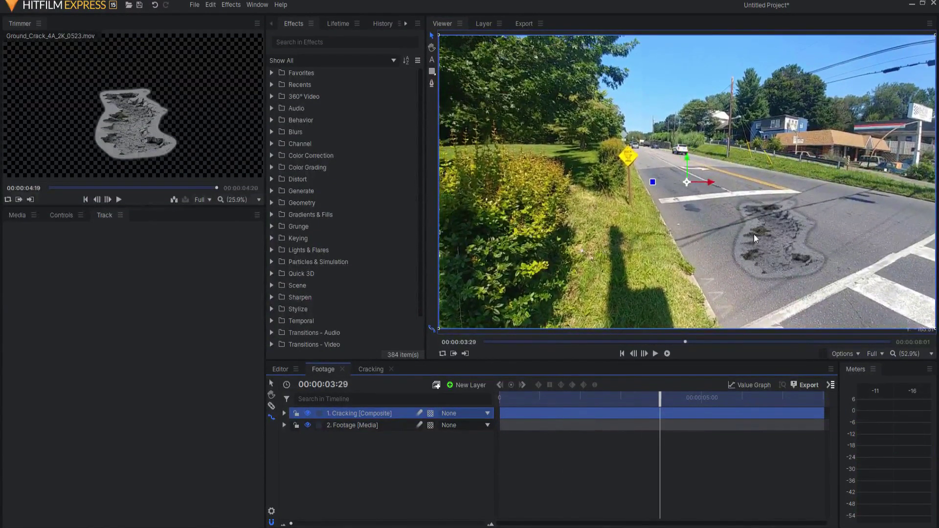
{"action": "left_click_drag", "start_coordinate": [658, 404], "coordinate": [494, 416]}
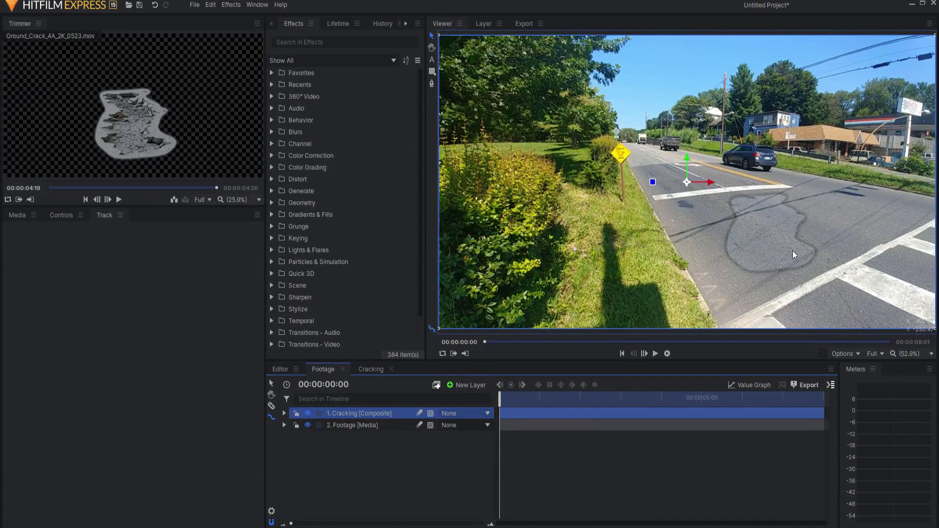
{"action": "left_click", "coordinate": [343, 42]}
Apply Matte Cleaner to the Cracking layer and start raising its Choke
{"action": "type", "text": "m"}
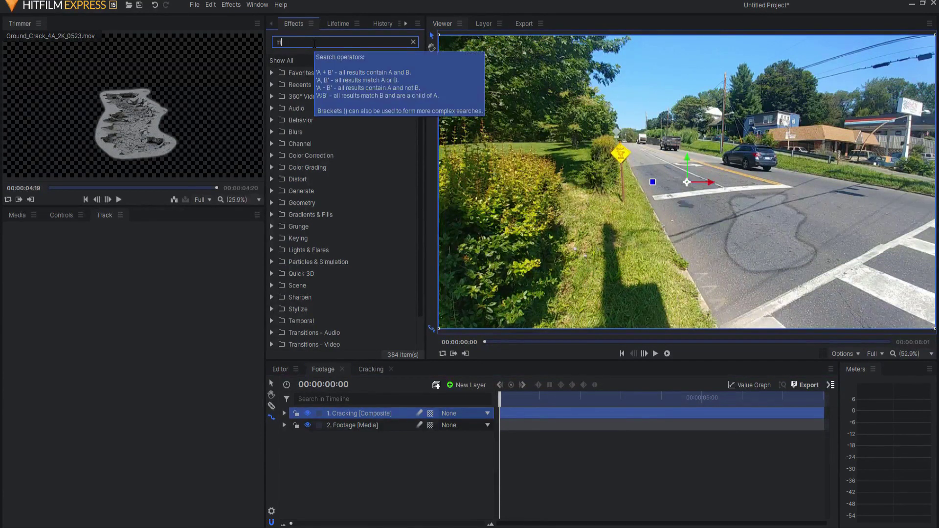
{"action": "type", "text": "atte"}
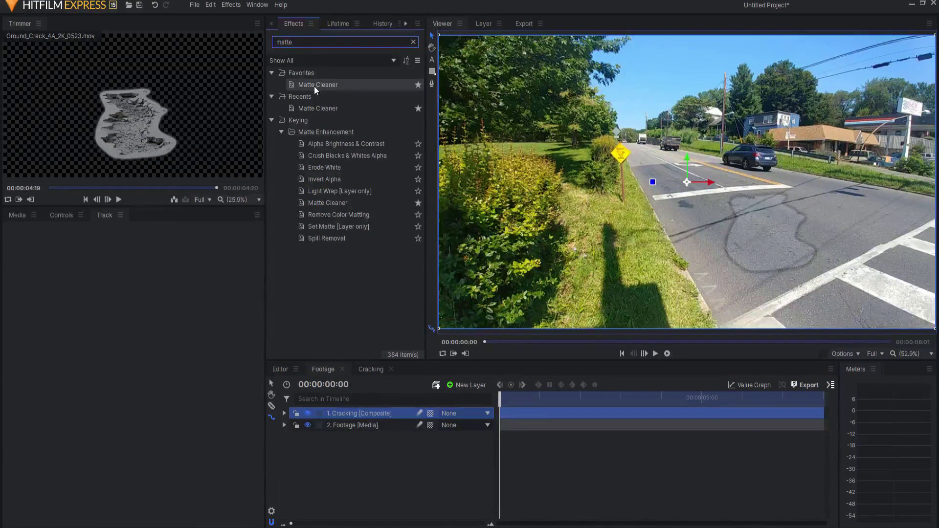
{"action": "left_click_drag", "start_coordinate": [314, 84], "coordinate": [338, 414]}
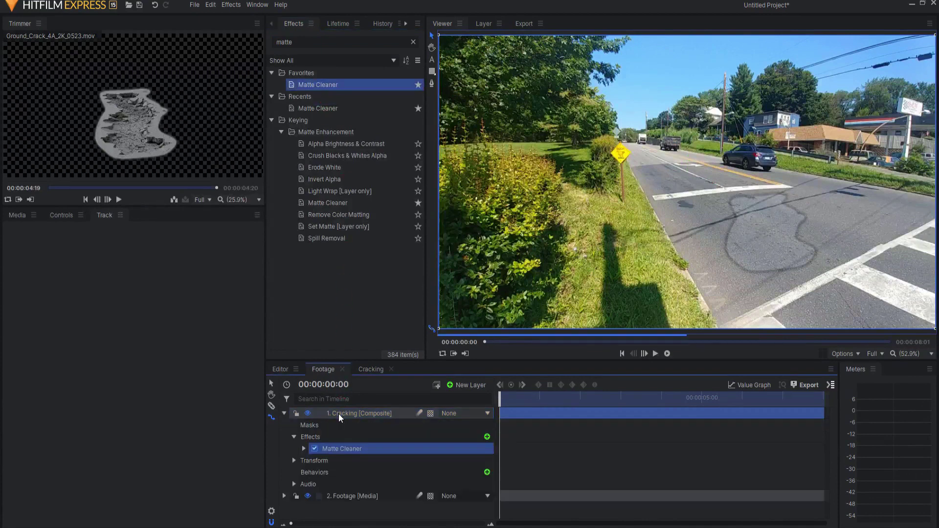
{"action": "left_click", "coordinate": [303, 449]}
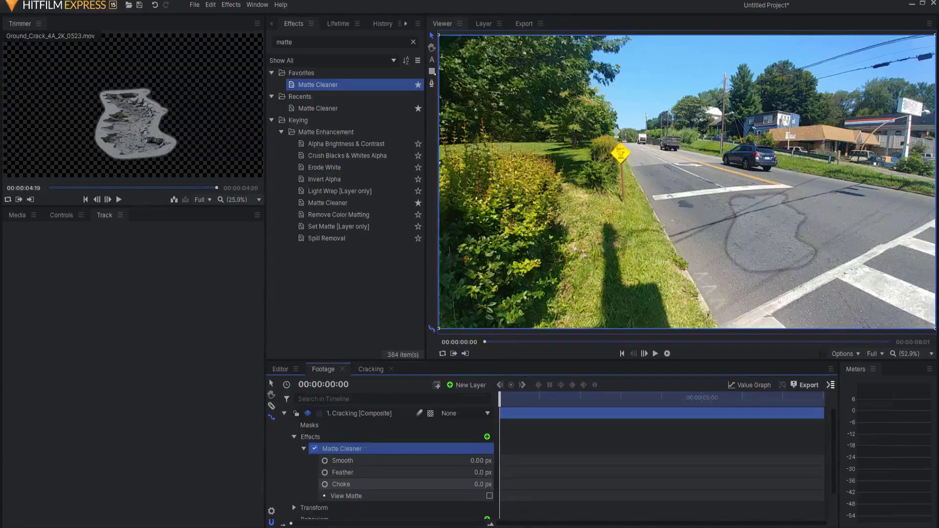
{"action": "left_click_drag", "start_coordinate": [481, 484], "coordinate": [495, 484]}
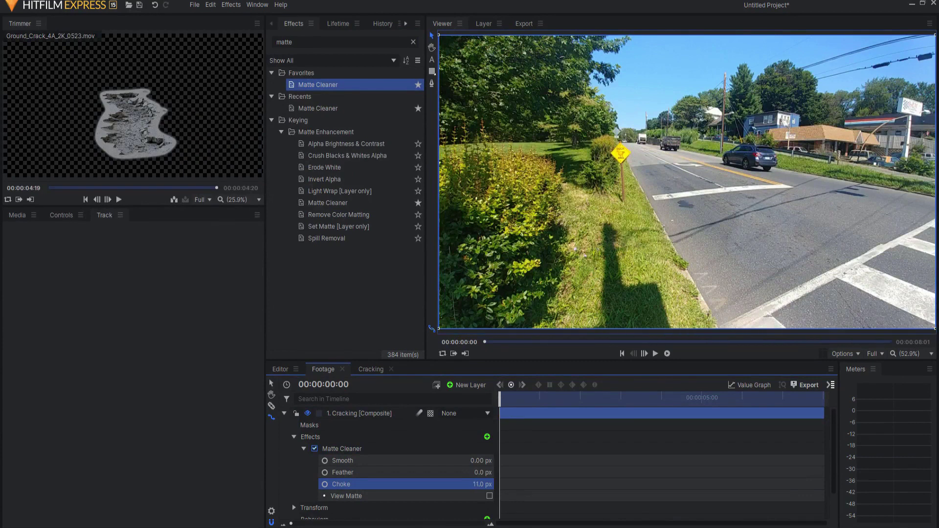
{"action": "left_click_drag", "start_coordinate": [495, 485], "coordinate": [488, 485]}
Compare Choke values of 12 and 10 px on a later frame, settling on 12 px
{"action": "left_click_drag", "start_coordinate": [501, 397], "coordinate": [674, 400]}
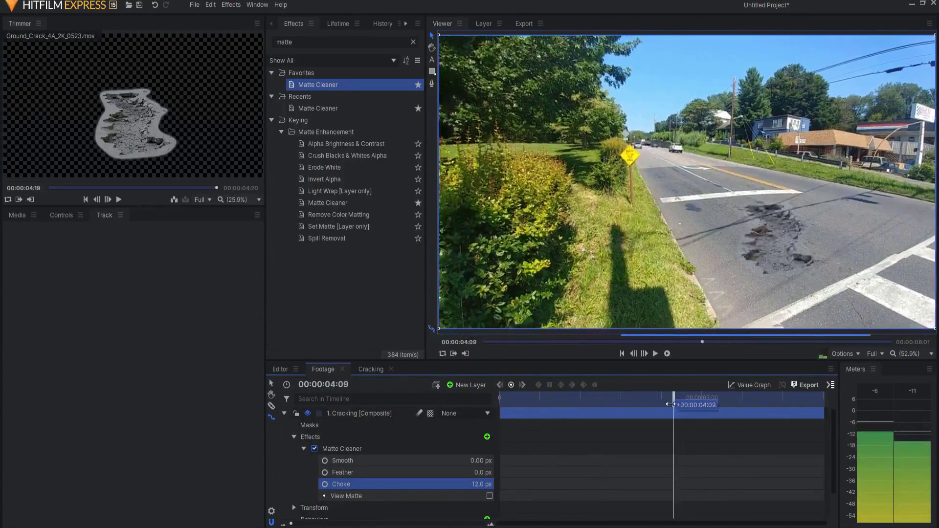
{"action": "left_click_drag", "start_coordinate": [472, 484], "coordinate": [470, 484]}
{"action": "left_click", "coordinate": [470, 485]}
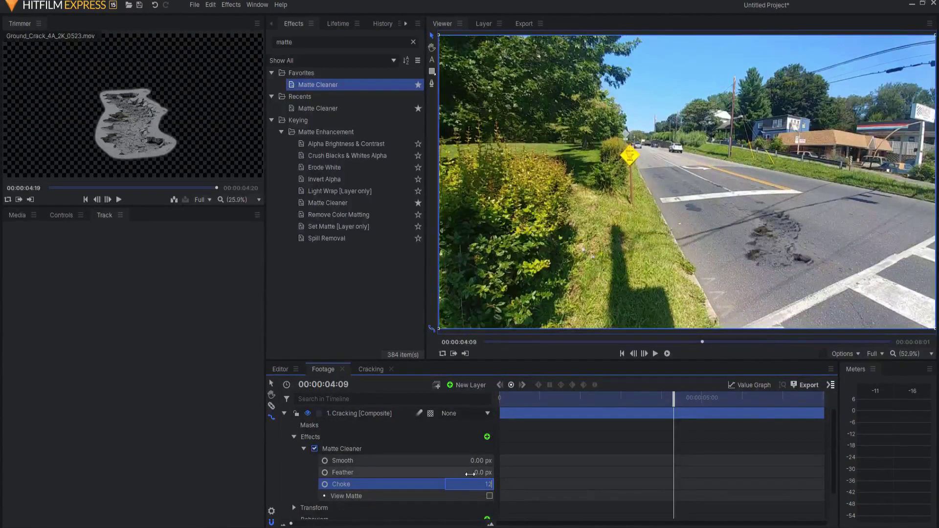
{"action": "type", "text": "12"}
{"action": "key", "text": "Return"}
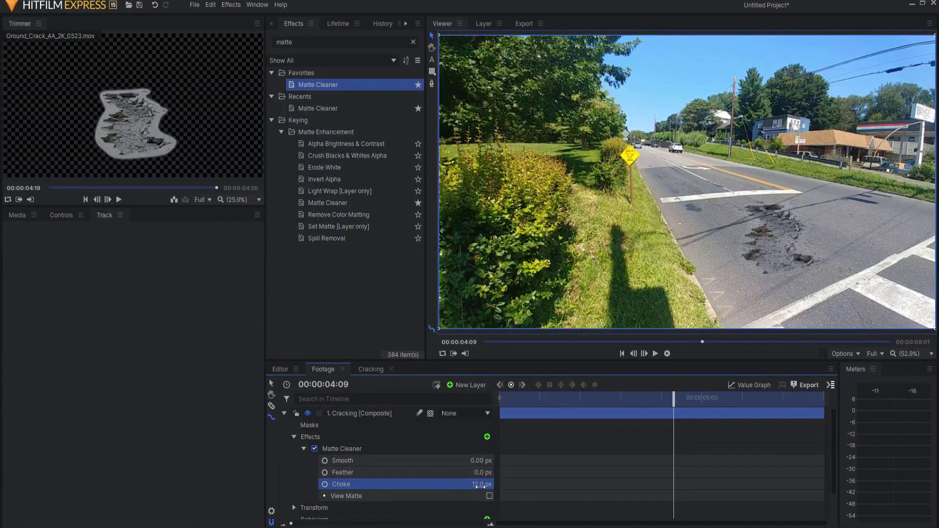
{"action": "left_click", "coordinate": [479, 485]}
{"action": "type", "text": "10"}
{"action": "key", "text": "Return"}
{"action": "left_click", "coordinate": [474, 484]}
{"action": "type", "text": "12"}
{"action": "key", "text": "Return"}
{"action": "left_click", "coordinate": [303, 449]}
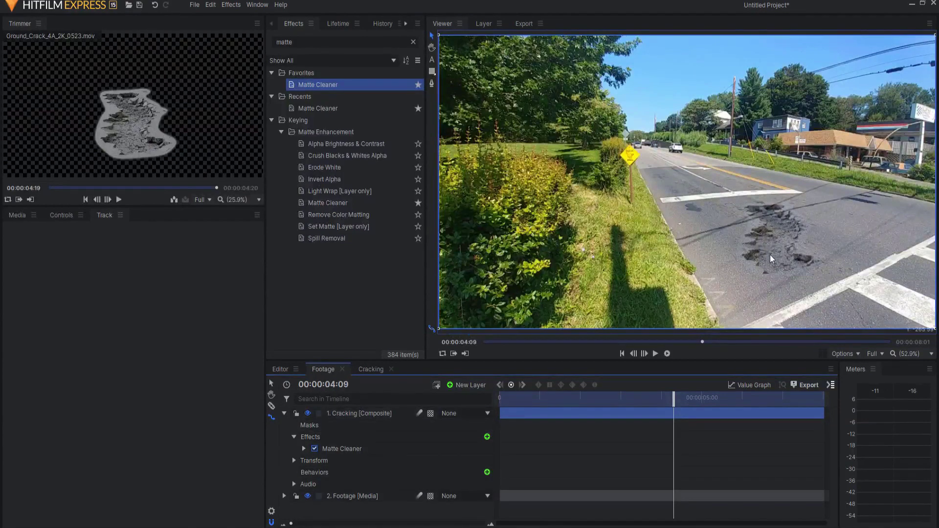
{"action": "left_click_drag", "start_coordinate": [688, 397], "coordinate": [707, 375]}
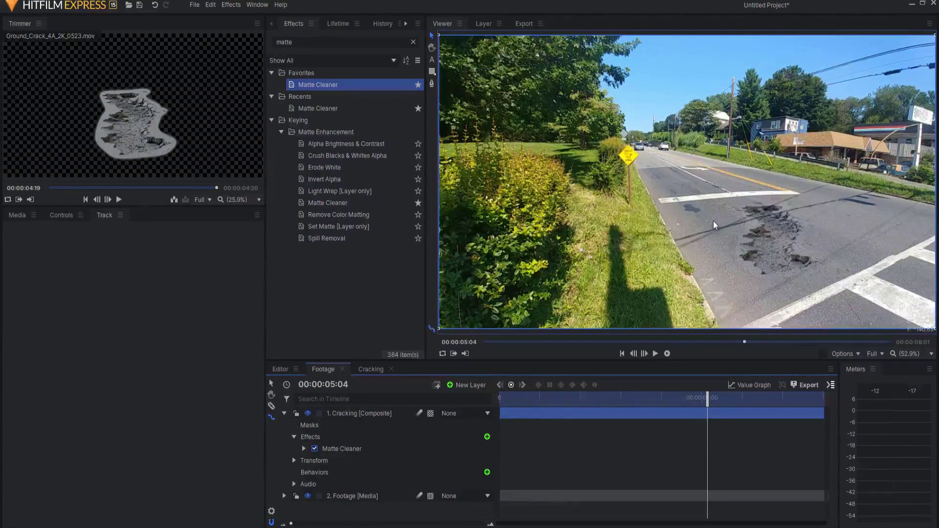
{"action": "double_click", "coordinate": [284, 42]}
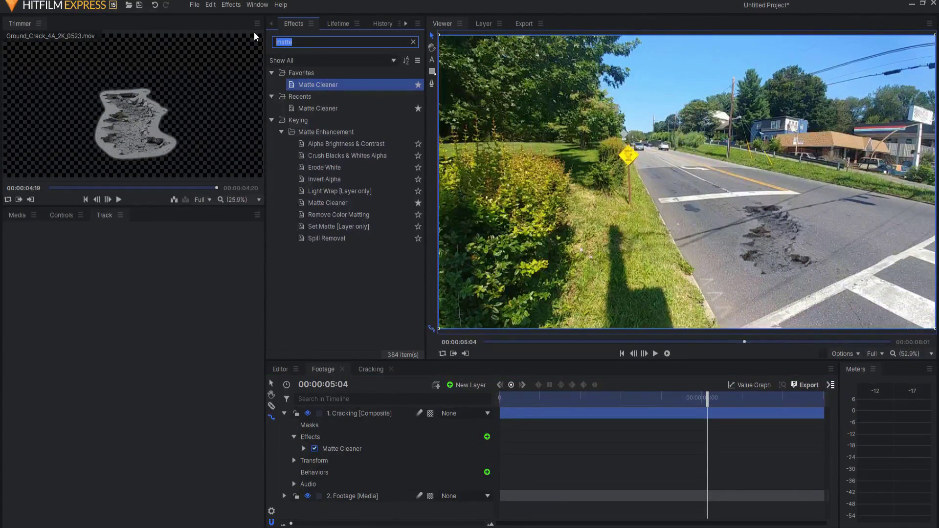
Apply Brightness & Contrast to the Cracking layer with Contrast 85, then scrub back to review
{"action": "type", "text": "contr"}
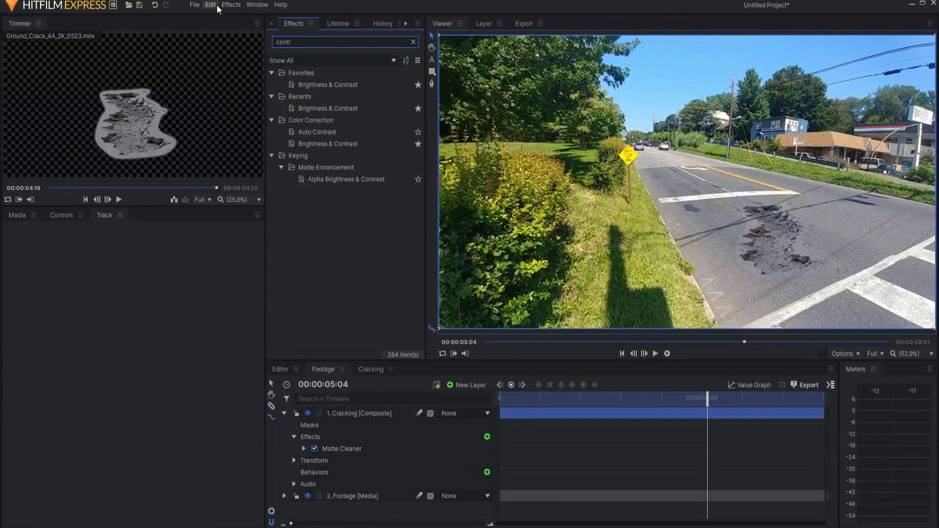
{"action": "left_click", "coordinate": [315, 87]}
{"action": "left_click_drag", "start_coordinate": [310, 89], "coordinate": [347, 457]}
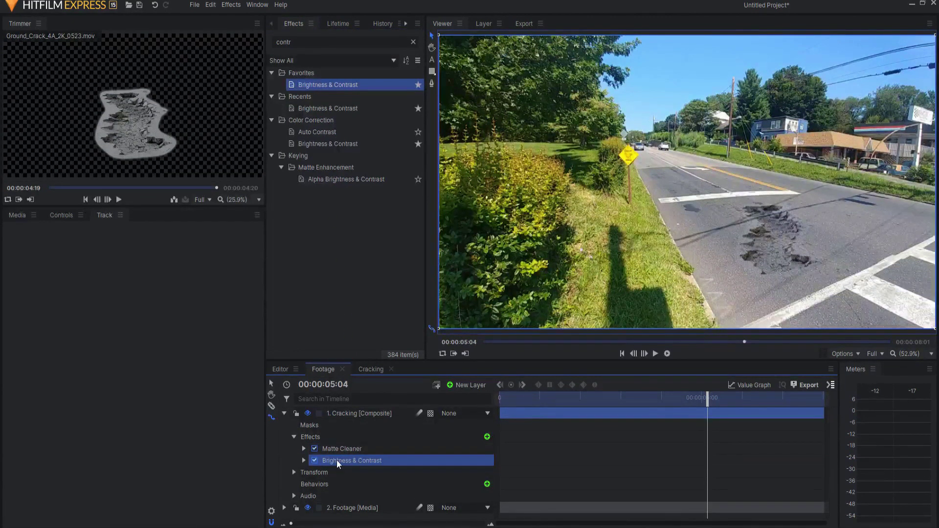
{"action": "left_click", "coordinate": [303, 461]}
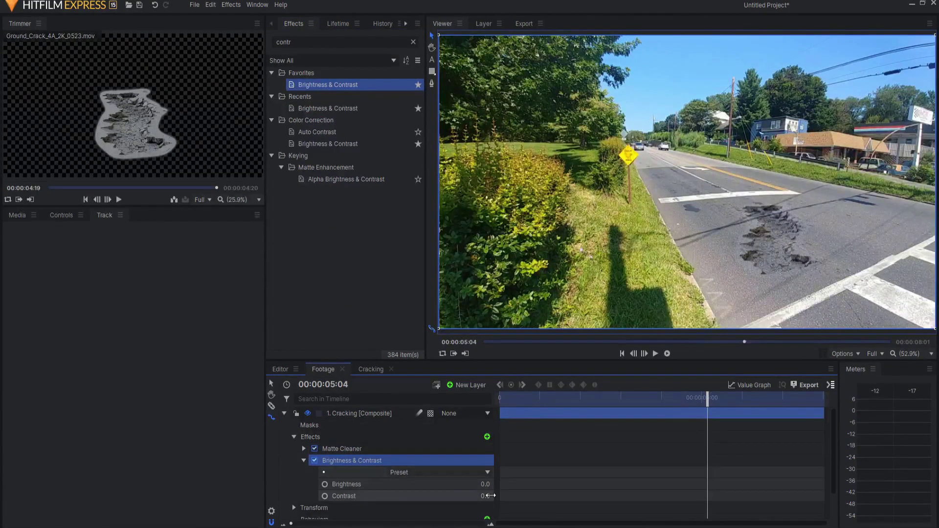
{"action": "left_click_drag", "start_coordinate": [484, 496], "coordinate": [514, 496]}
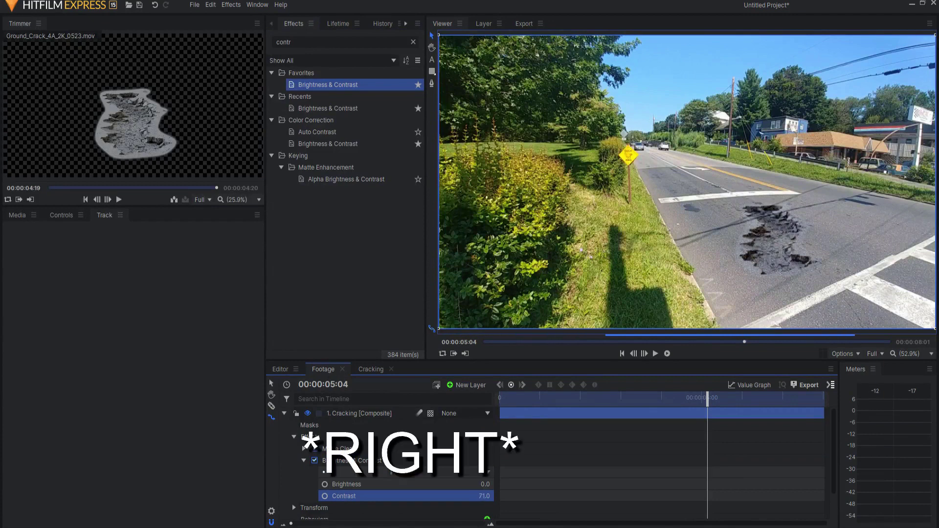
{"action": "left_click_drag", "start_coordinate": [514, 496], "coordinate": [517, 496]}
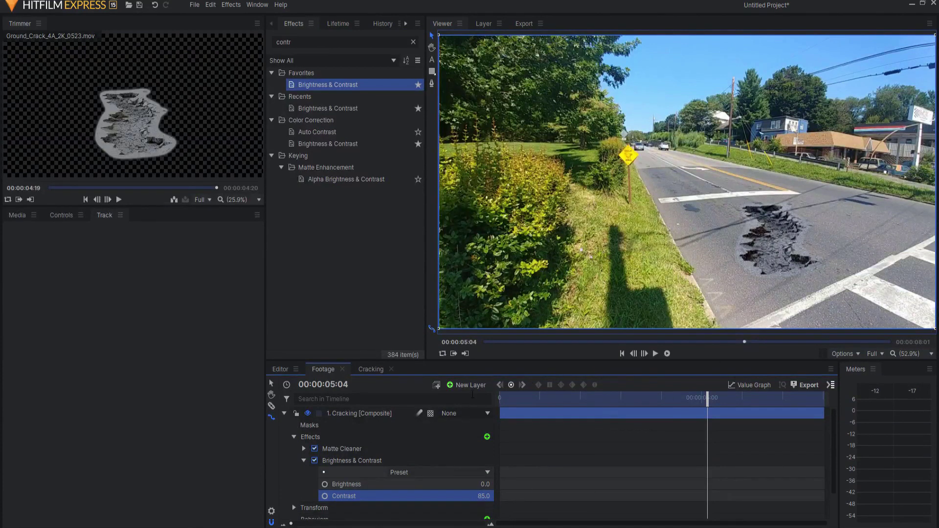
{"action": "left_click", "coordinate": [303, 461]}
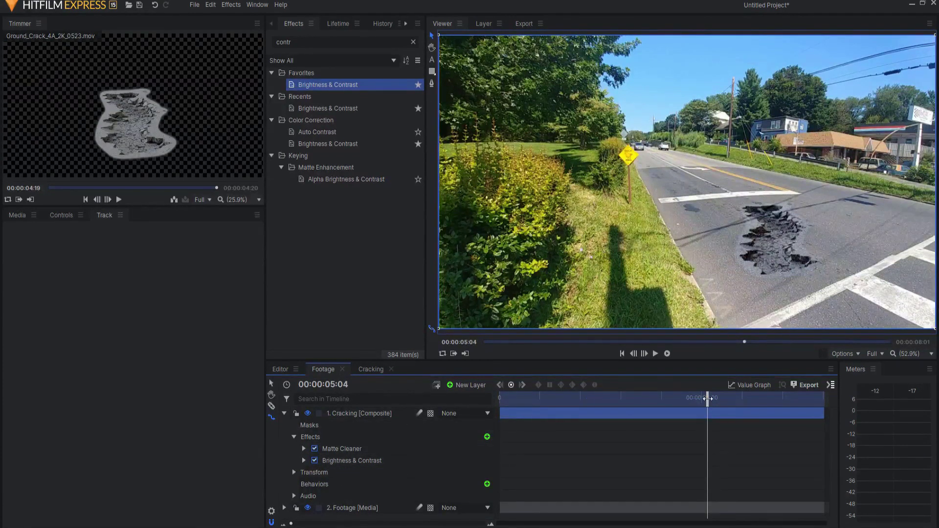
{"action": "left_click_drag", "start_coordinate": [707, 397], "coordinate": [479, 395]}
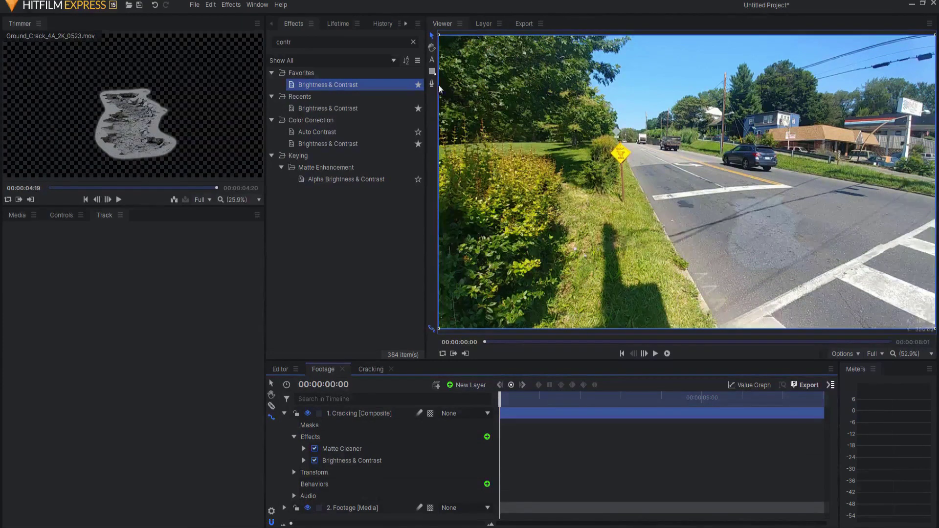
Apply the Tint effect to the Cracking layer and raise Amount to Tint to 100%
{"action": "left_click", "coordinate": [288, 42]}
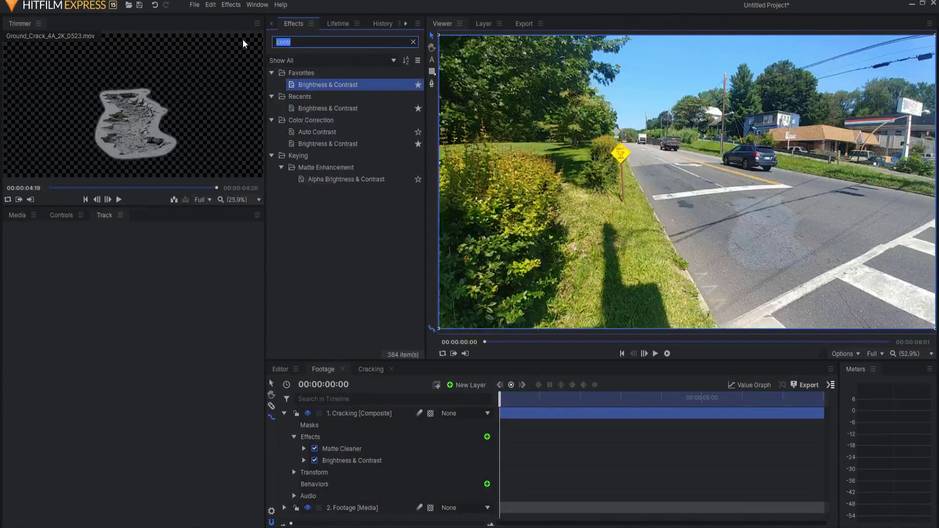
{"action": "type", "text": "tint"}
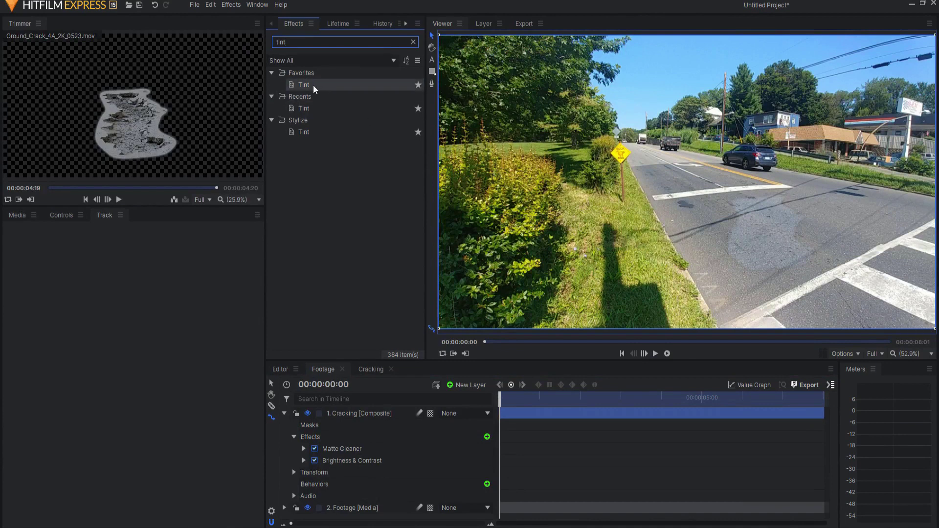
{"action": "left_click_drag", "start_coordinate": [314, 88], "coordinate": [318, 159]}
{"action": "left_click_drag", "start_coordinate": [344, 402], "coordinate": [342, 459]}
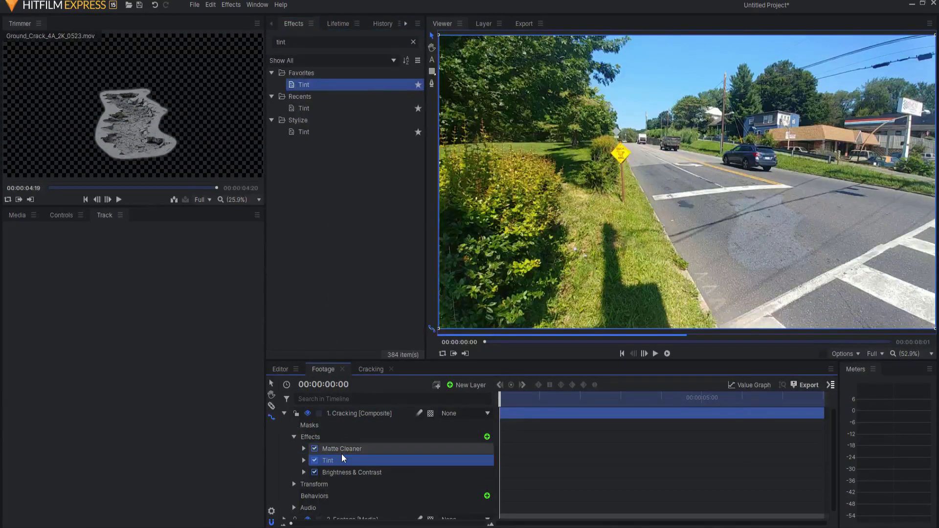
{"action": "left_click", "coordinate": [304, 460]}
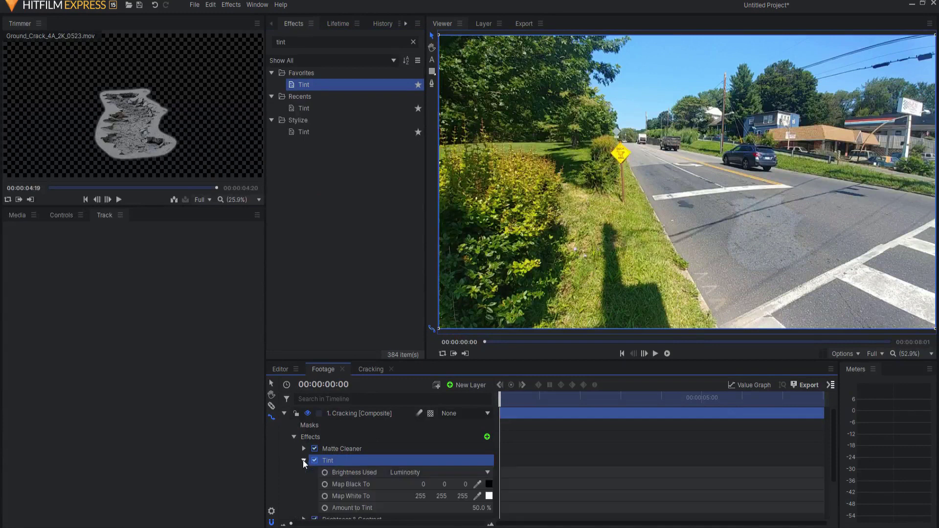
{"action": "scroll", "coordinate": [378, 475], "scroll_direction": "down", "scroll_amount": 1}
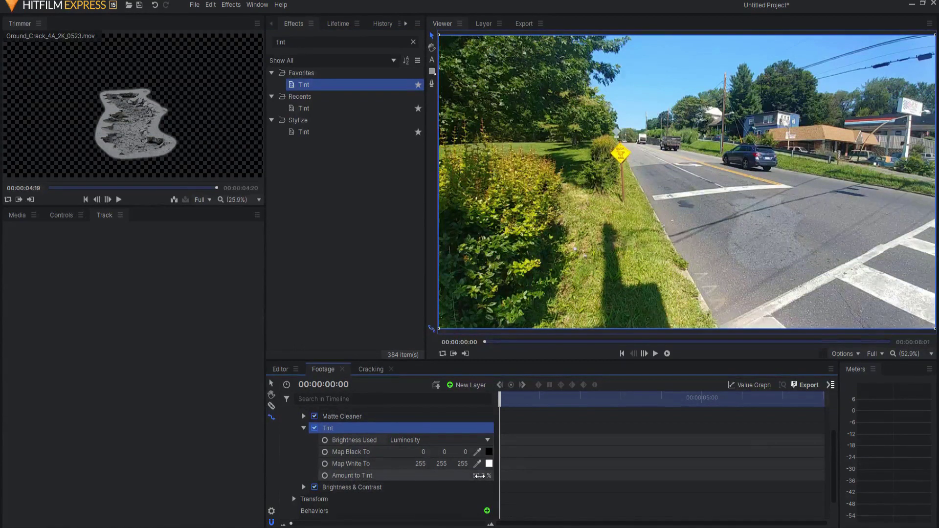
{"action": "left_click_drag", "start_coordinate": [480, 476], "coordinate": [509, 476]}
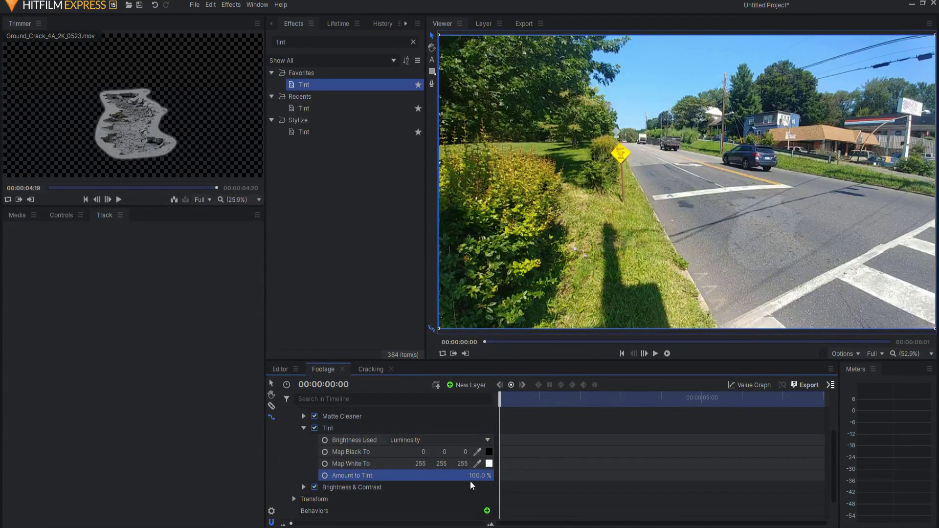
Sample road whites with the Map White To eyedropper, settling on the crosswalk stripe
{"action": "left_click", "coordinate": [478, 464]}
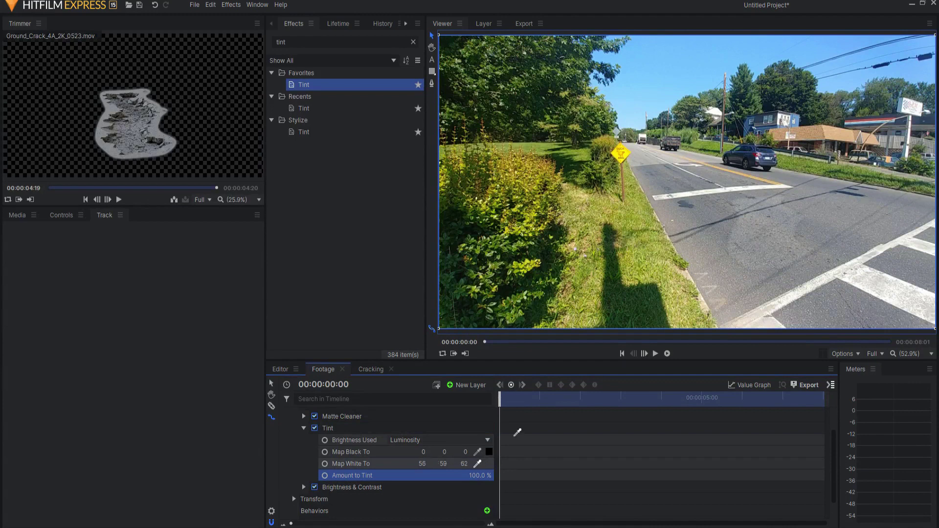
{"action": "left_click", "coordinate": [847, 176]}
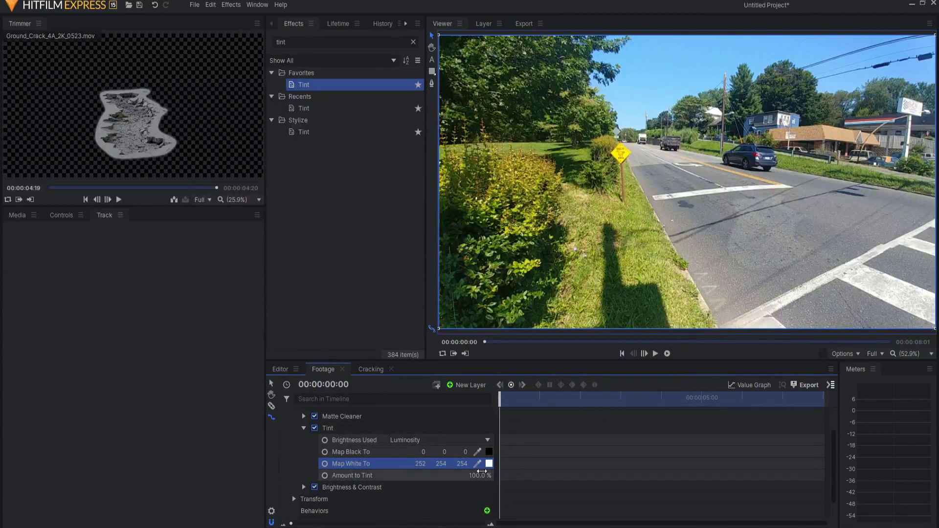
{"action": "left_click", "coordinate": [479, 464]}
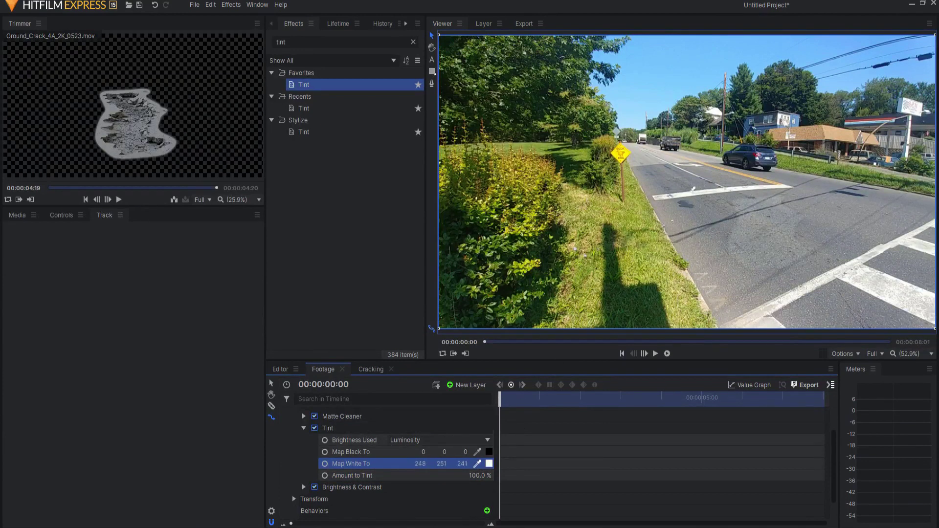
{"action": "left_click", "coordinate": [689, 197]}
{"action": "left_click", "coordinate": [478, 463]}
{"action": "left_click", "coordinate": [854, 267]}
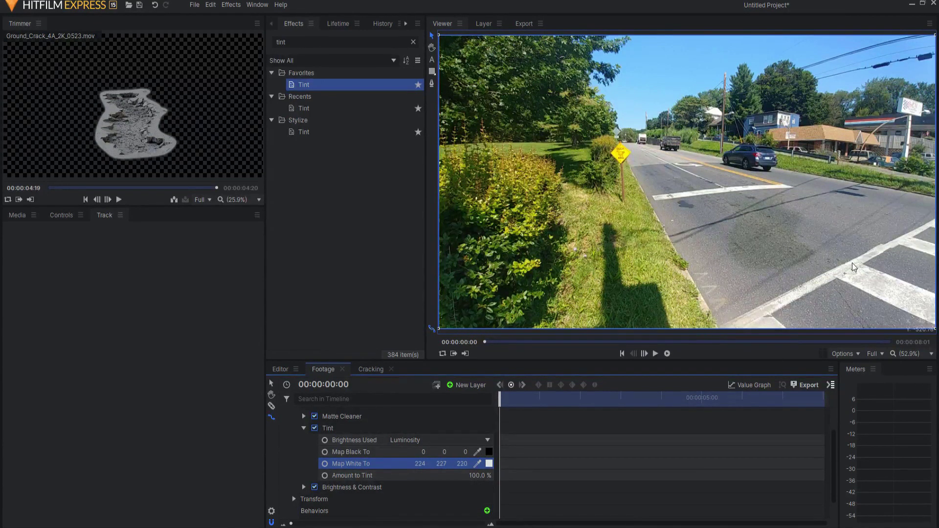
{"action": "left_click", "coordinate": [478, 464]}
{"action": "left_click", "coordinate": [796, 289]}
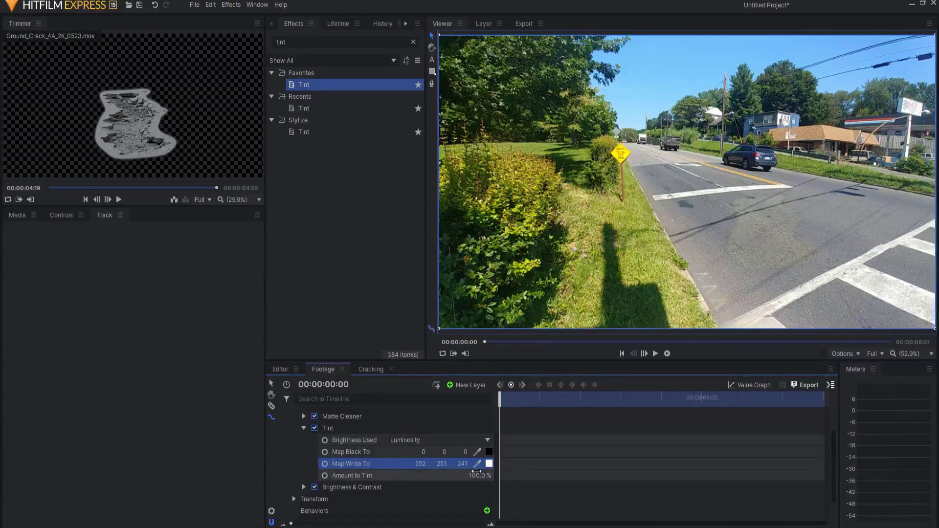
Resample the crosswalk white as 232 235 229 and set Amount to Tint to 74%
{"action": "mouse_move", "coordinate": [478, 476]}
{"action": "left_mouse_down"}
{"action": "mouse_move", "coordinate": [465, 475]}
{"action": "mouse_move", "coordinate": [484, 476]}
{"action": "left_mouse_up"}
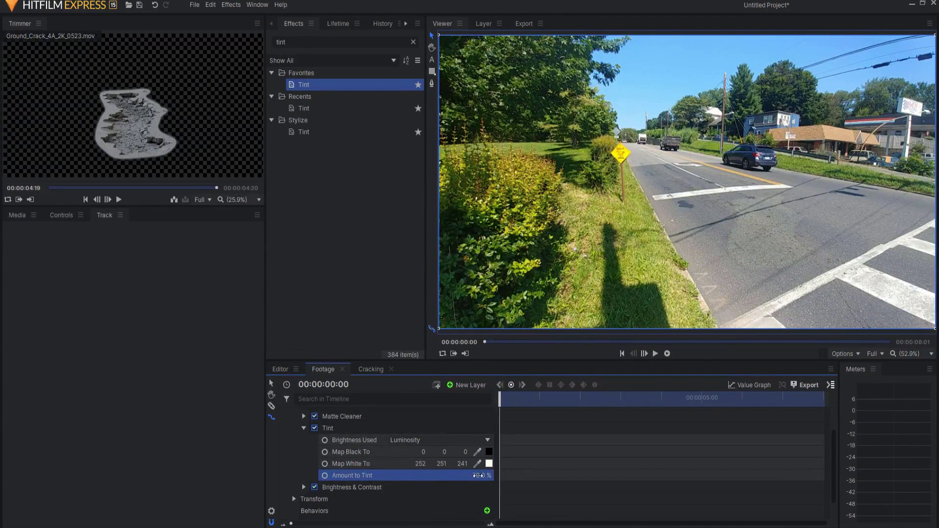
{"action": "left_click", "coordinate": [478, 464]}
{"action": "left_click", "coordinate": [770, 233]}
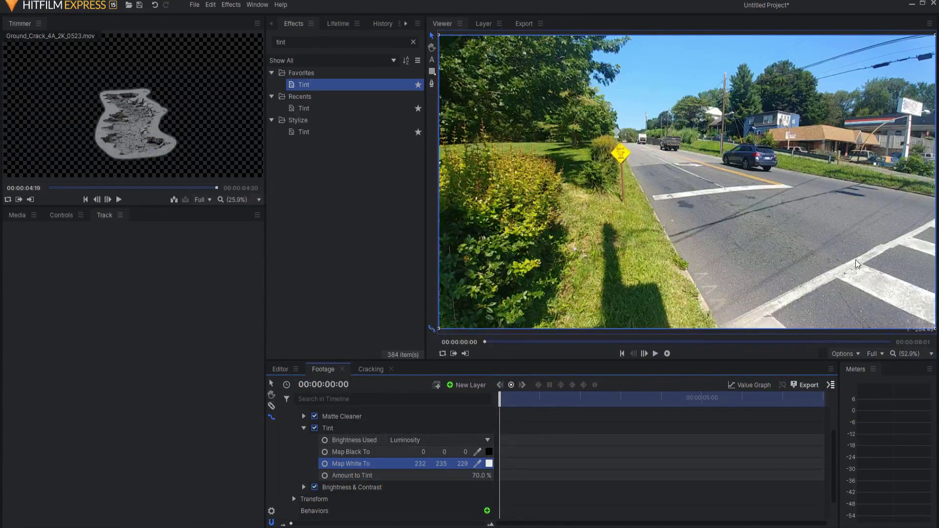
{"action": "mouse_move", "coordinate": [480, 476]}
{"action": "left_mouse_down"}
{"action": "mouse_move", "coordinate": [492, 476]}
{"action": "mouse_move", "coordinate": [483, 475]}
{"action": "left_mouse_up"}
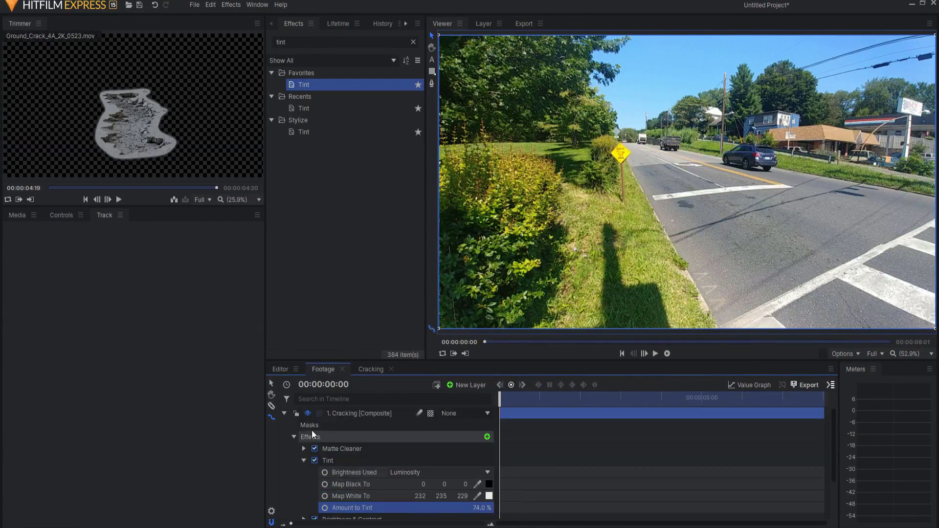
Collapse the Cracking layer and play back the composite to review the tint
{"action": "scroll", "coordinate": [312, 430], "scroll_direction": "up", "scroll_amount": 2}
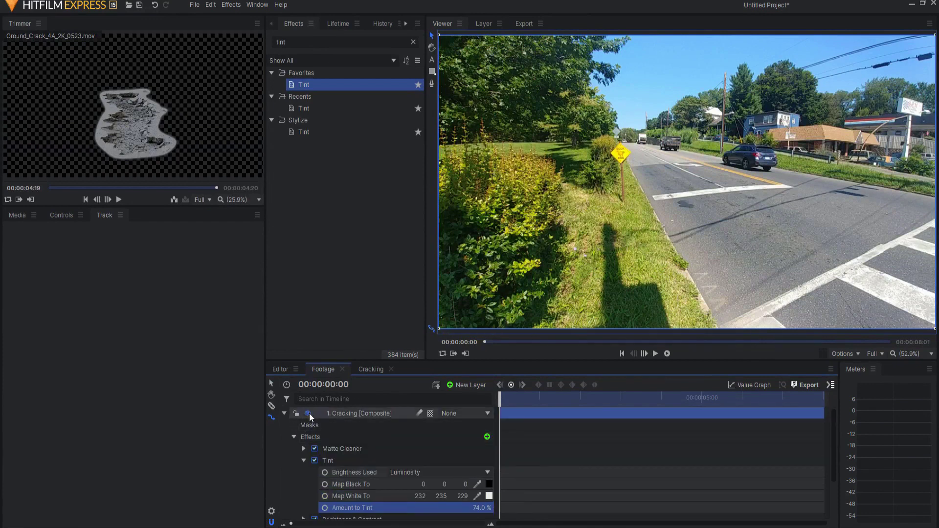
{"action": "left_click", "coordinate": [284, 414]}
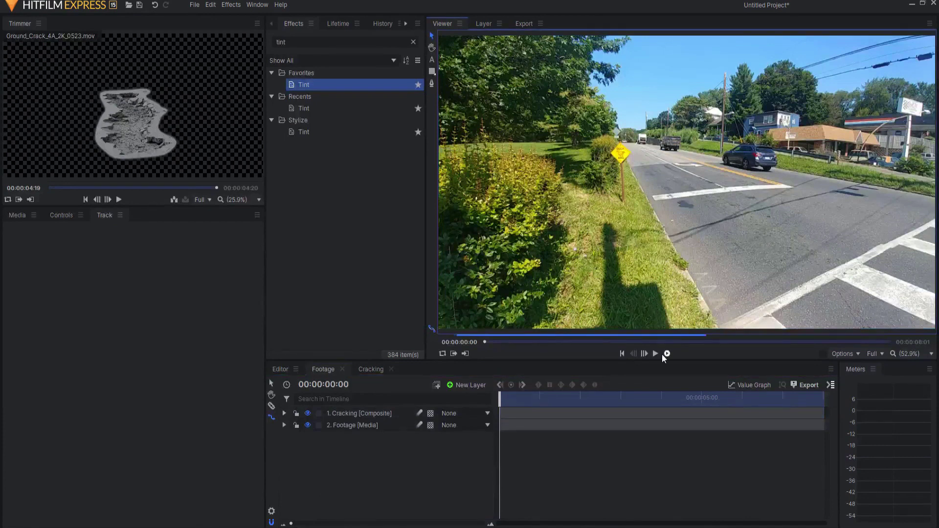
{"action": "left_click", "coordinate": [655, 353]}
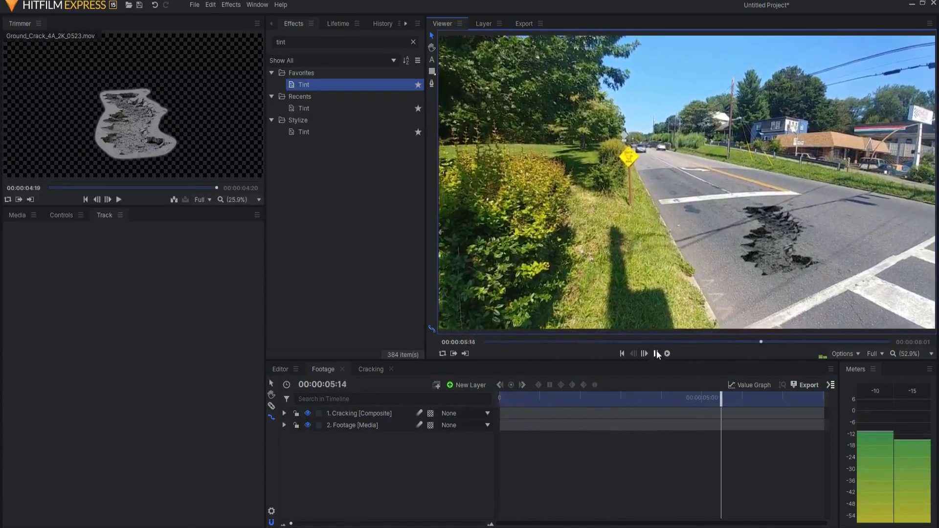
{"action": "key", "text": "space"}
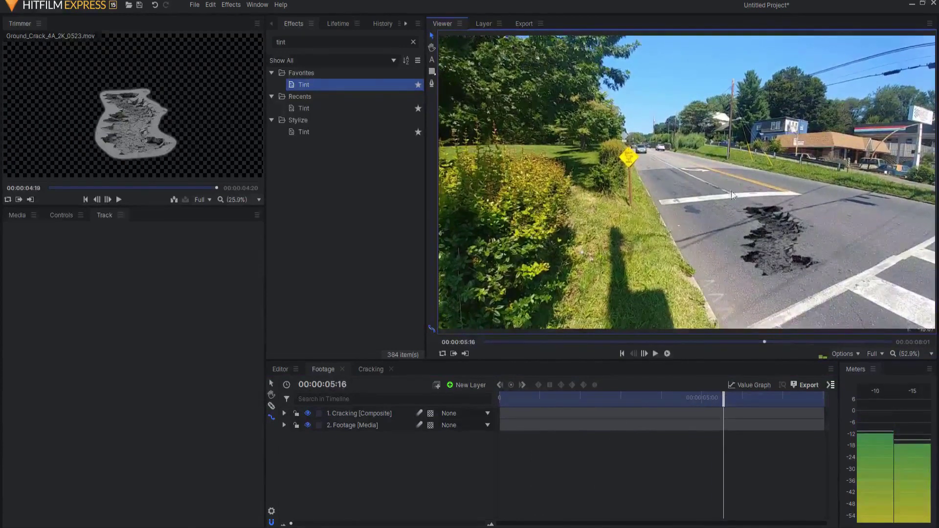
Set the Tint's Map White To colour to pure white in the Select a Color dialog
{"action": "left_click", "coordinate": [284, 413]}
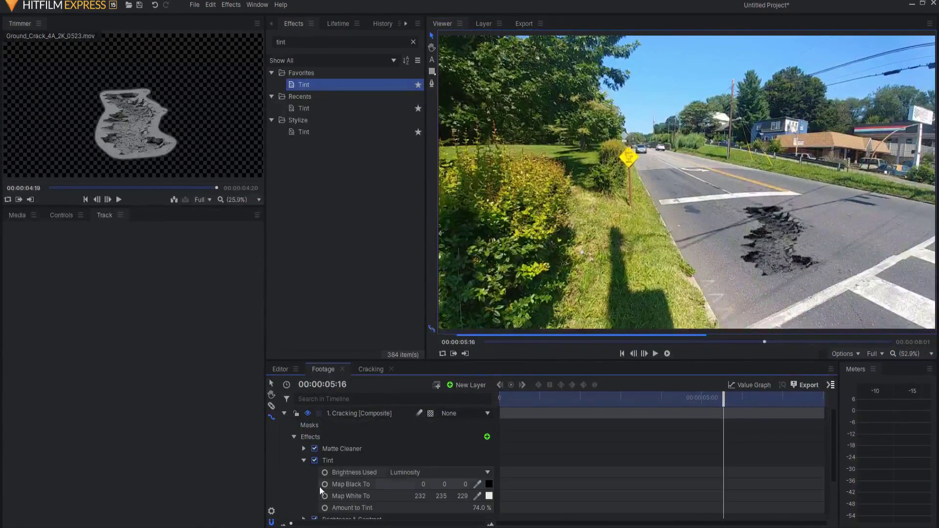
{"action": "left_click", "coordinate": [488, 496]}
{"action": "left_click_drag", "start_coordinate": [579, 184], "coordinate": [579, 167]}
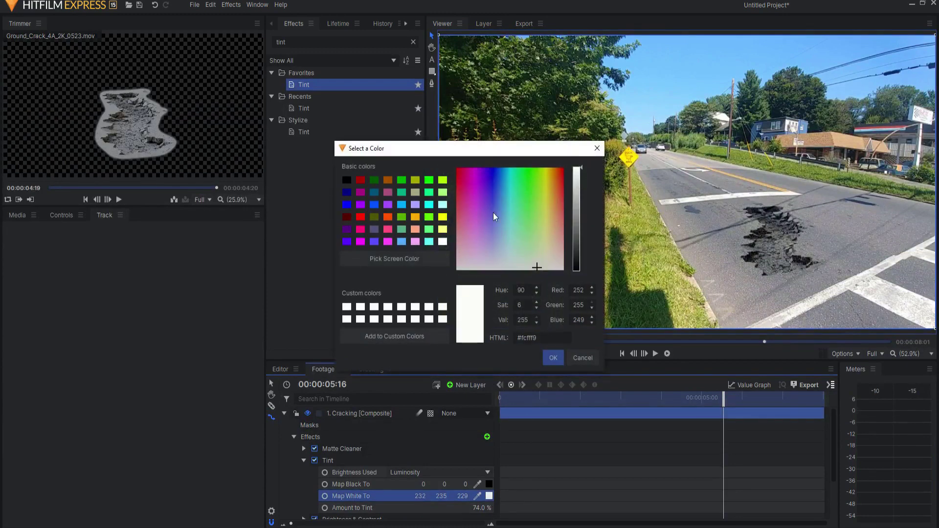
{"action": "left_click", "coordinate": [441, 242]}
{"action": "left_click", "coordinate": [553, 358]}
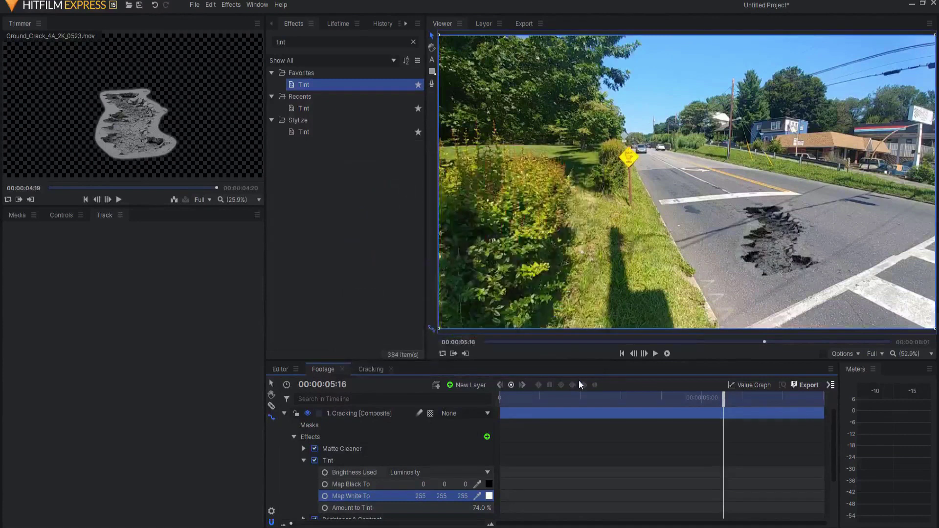
Darken the white point to a light grey of 225 and raise Amount to Tint to 100%
{"action": "left_click", "coordinate": [488, 496]}
{"action": "left_click", "coordinate": [529, 320]}
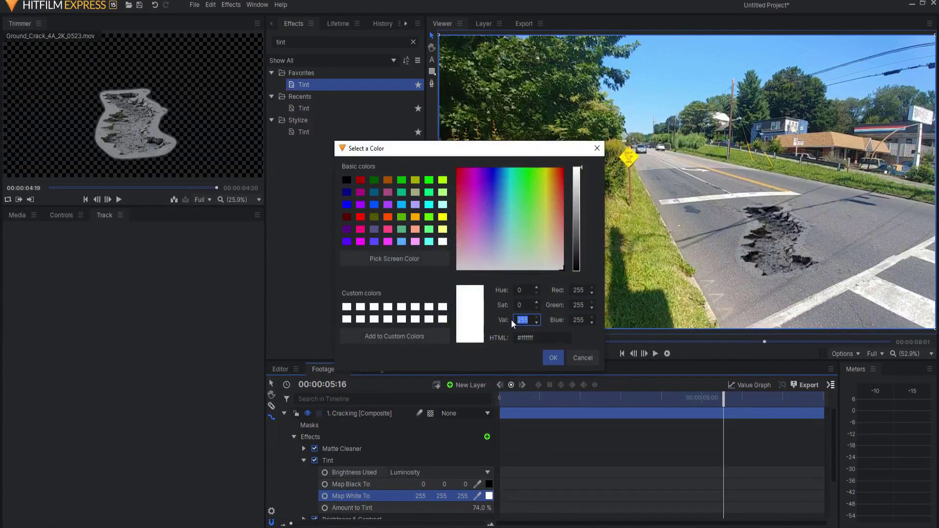
{"action": "left_click_drag", "start_coordinate": [577, 171], "coordinate": [578, 184]}
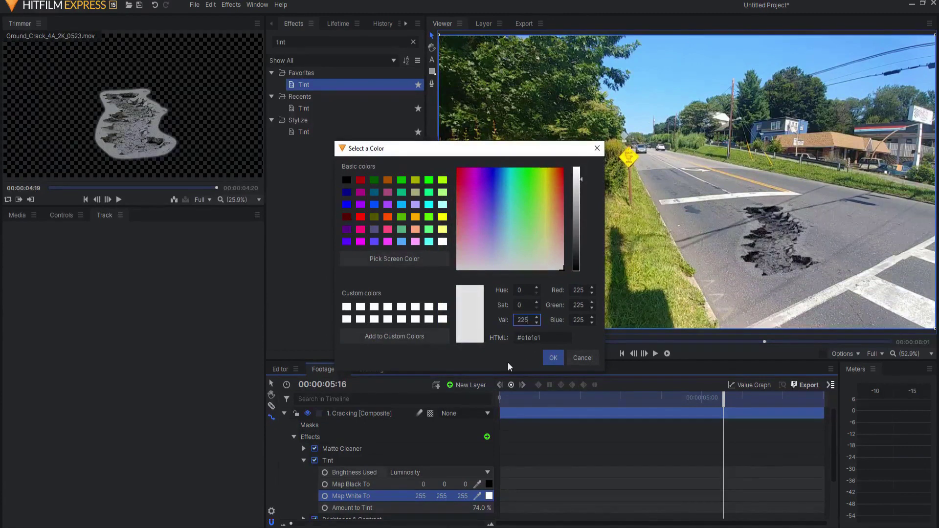
{"action": "left_click", "coordinate": [561, 360]}
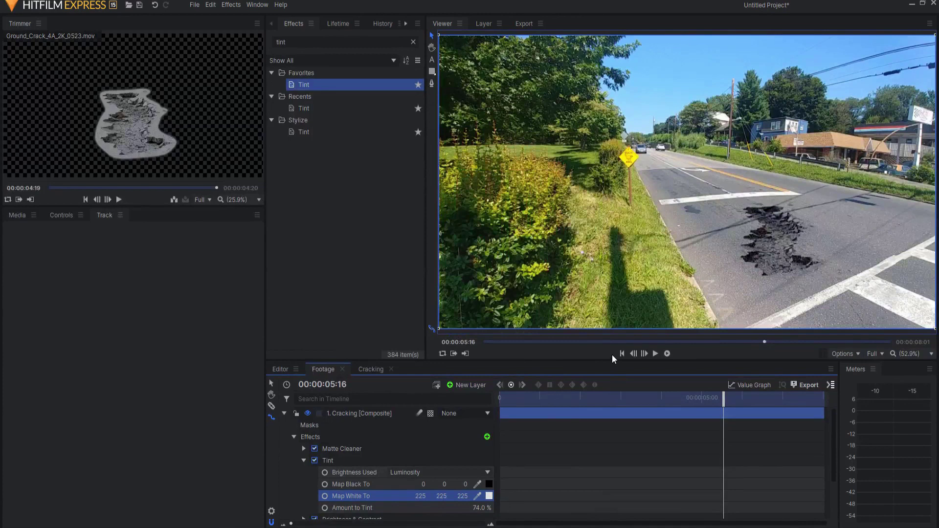
{"action": "left_click", "coordinate": [621, 353]}
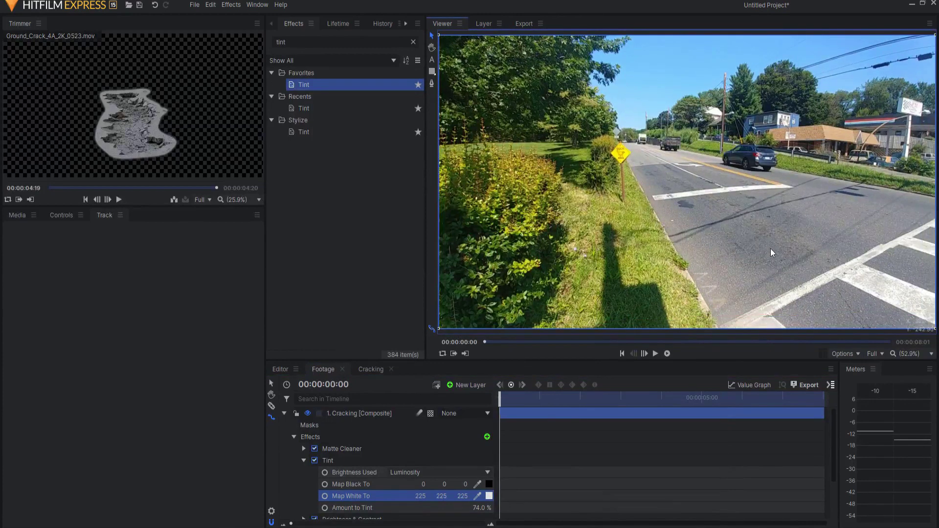
{"action": "left_click_drag", "start_coordinate": [479, 508], "coordinate": [494, 508]}
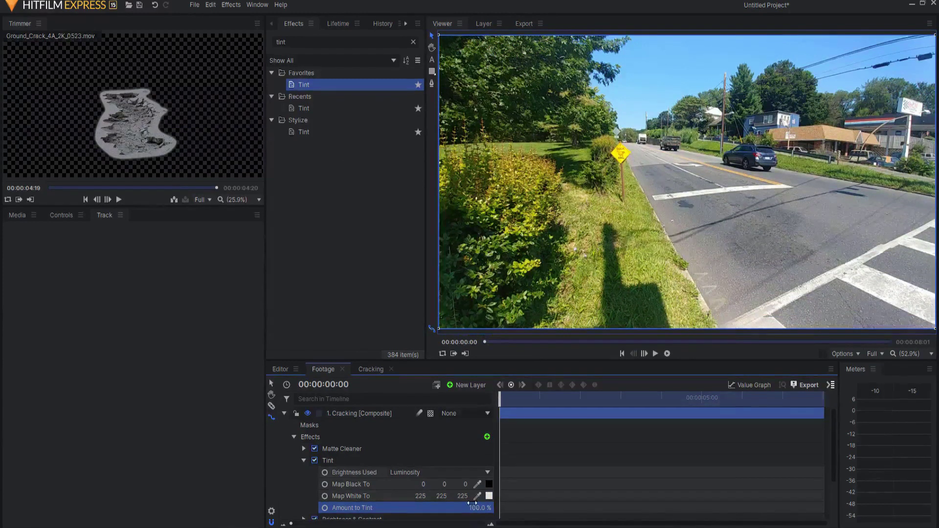
Enter 240 240 240 for Map White To, lower Amount to Tint to 95%, and collapse the layer
{"action": "left_click", "coordinate": [421, 496]}
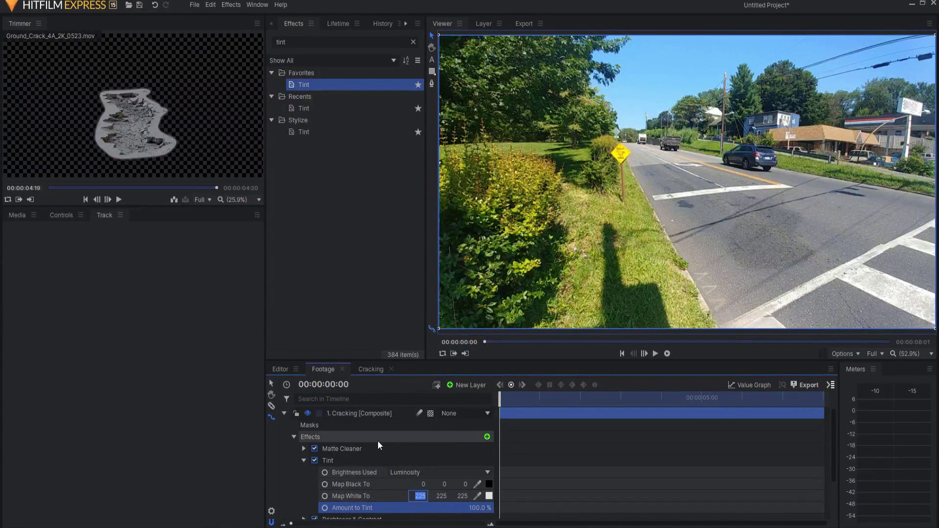
{"action": "type", "text": "240"}
{"action": "key", "text": "Tab"}
{"action": "type", "text": "240"}
{"action": "key", "text": "Tab"}
{"action": "type", "text": "240"}
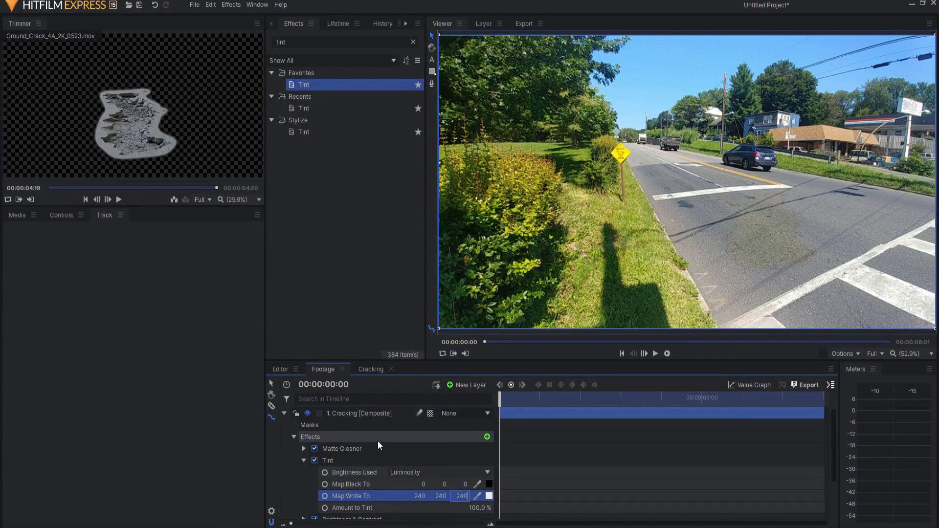
{"action": "key", "text": "Return"}
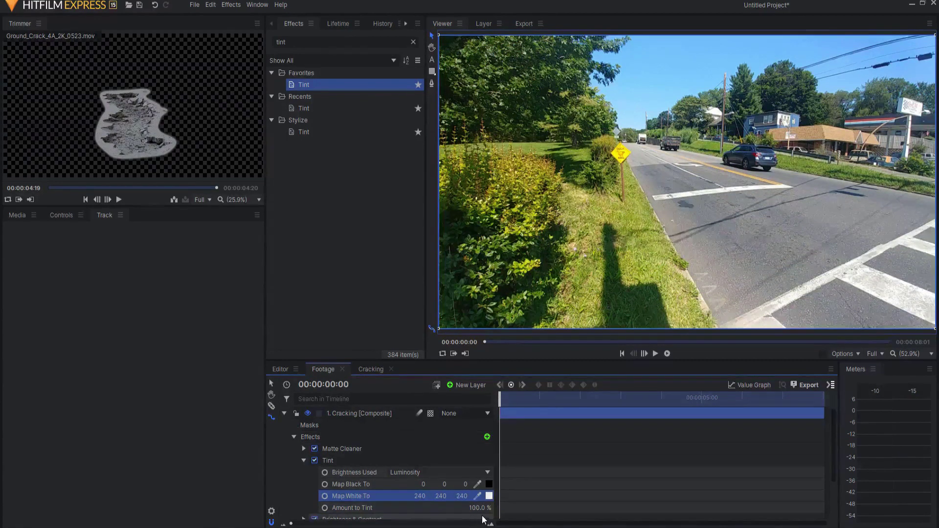
{"action": "left_click_drag", "start_coordinate": [479, 508], "coordinate": [472, 508]}
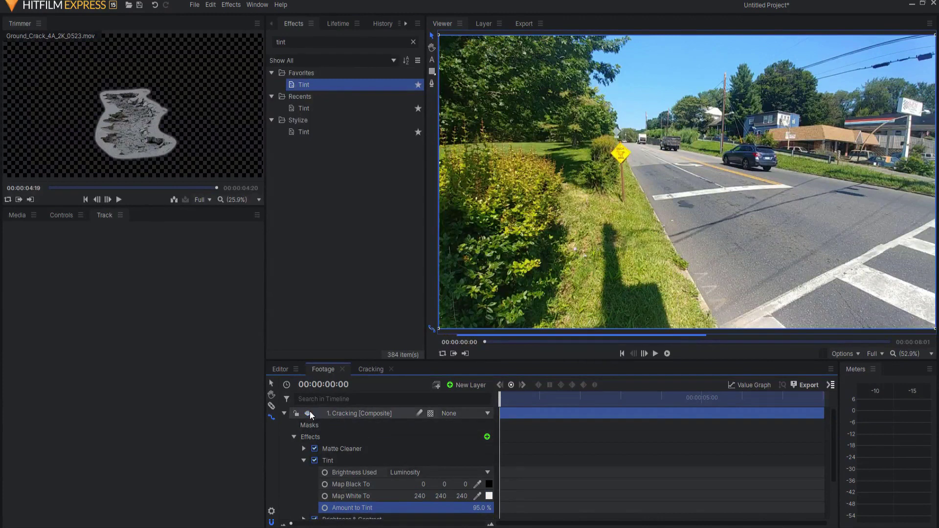
{"action": "left_click", "coordinate": [285, 413]}
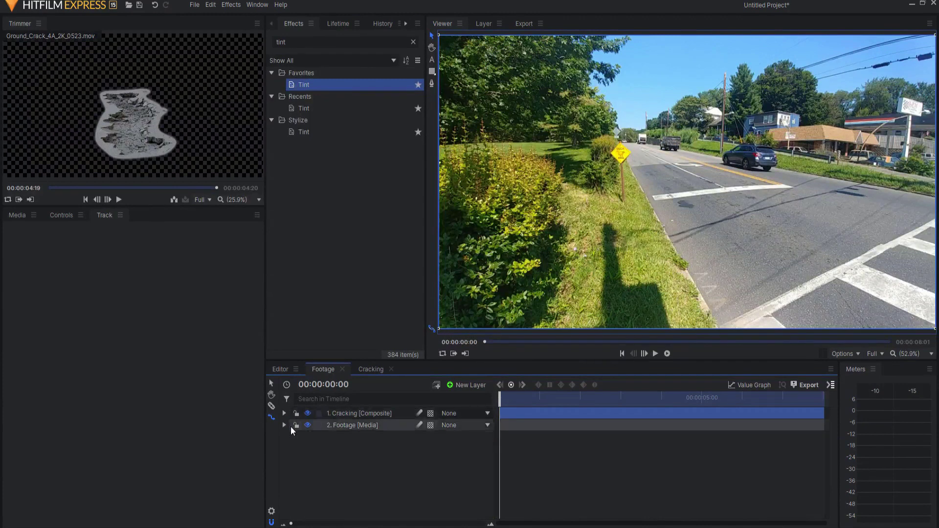
Play the Footage composite from the start to preview the grey-tinted crack
{"action": "left_click", "coordinate": [655, 353]}
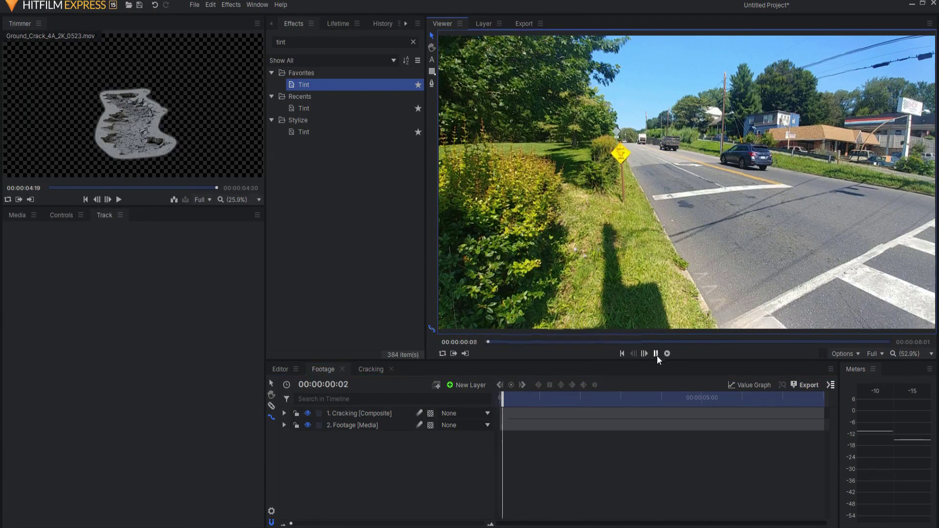